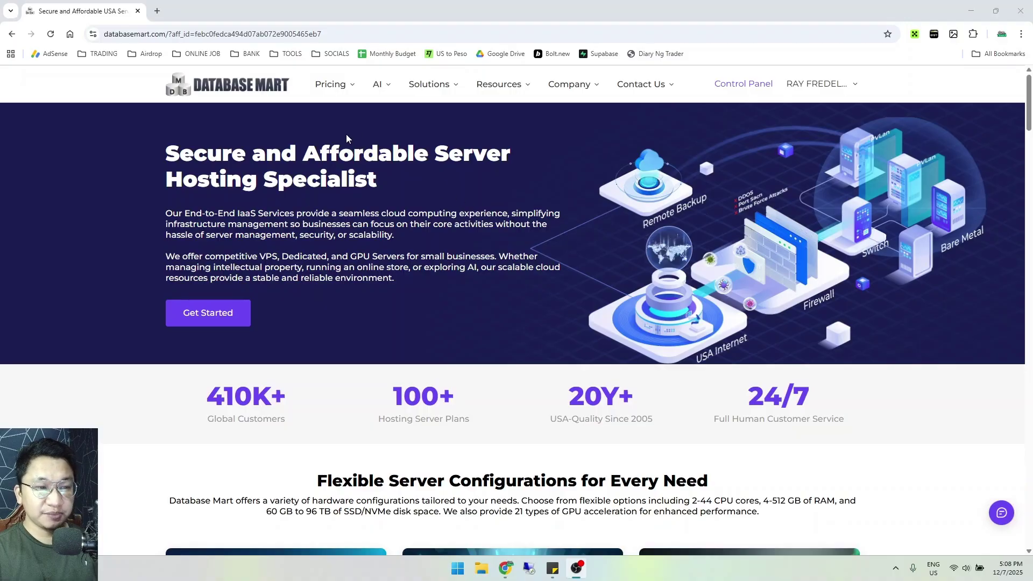
Open the VPS Hosting pricing page and bring the Windows Desktop VPS plans into view.
{"action": "mouse_move", "coordinate": [336, 86]}
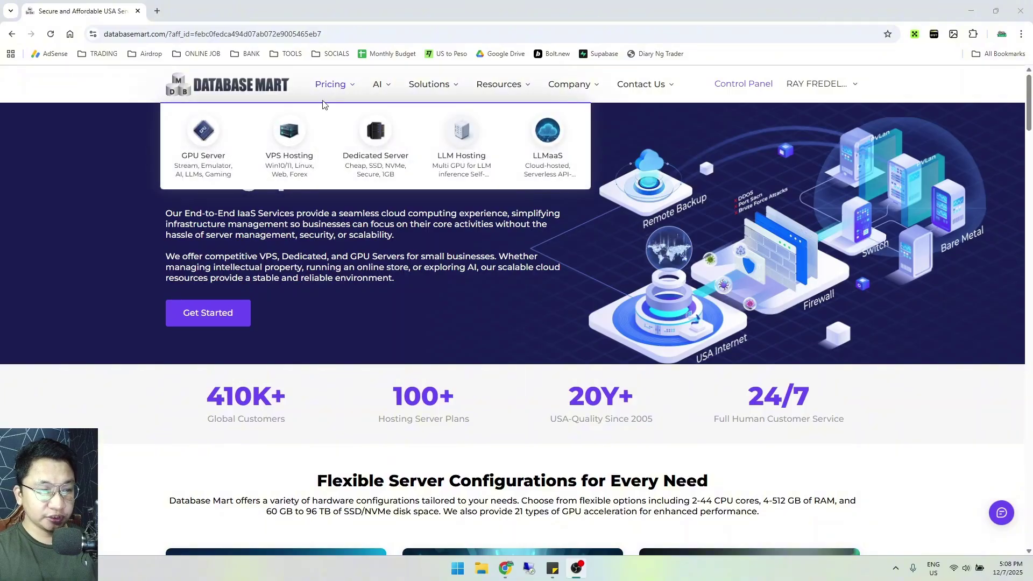
{"action": "left_click", "coordinate": [286, 154]}
{"action": "scroll", "coordinate": [467, 193], "scroll_direction": "down", "scroll_amount": 6}
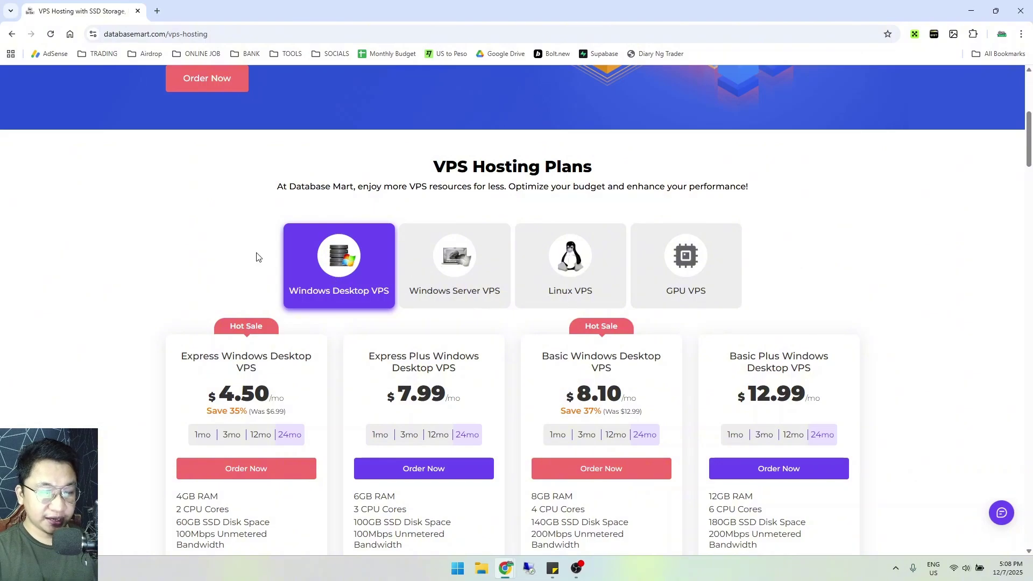
{"action": "scroll", "coordinate": [229, 239], "scroll_direction": "down", "scroll_amount": 1}
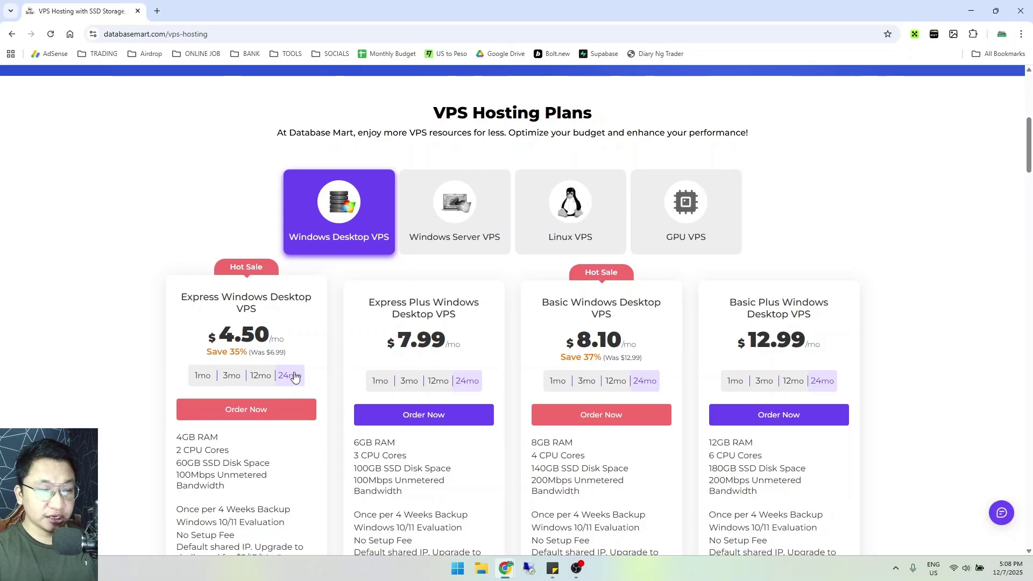
Compare the Express Windows Desktop VPS pricing for the 1mo and 24mo terms, finishing with 1mo selected.
{"action": "left_click", "coordinate": [203, 375]}
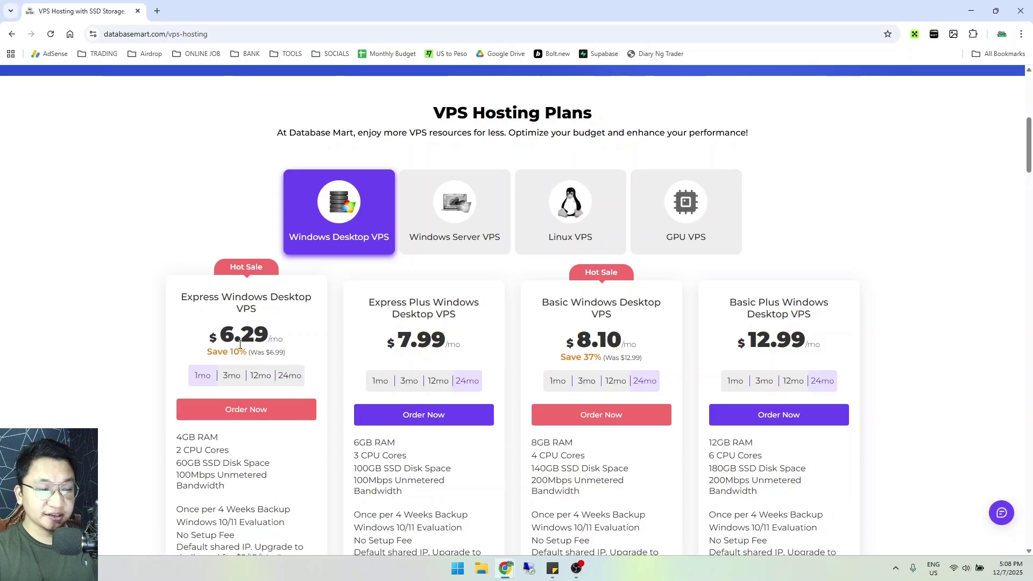
{"action": "scroll", "coordinate": [317, 301], "scroll_direction": "down", "scroll_amount": 1}
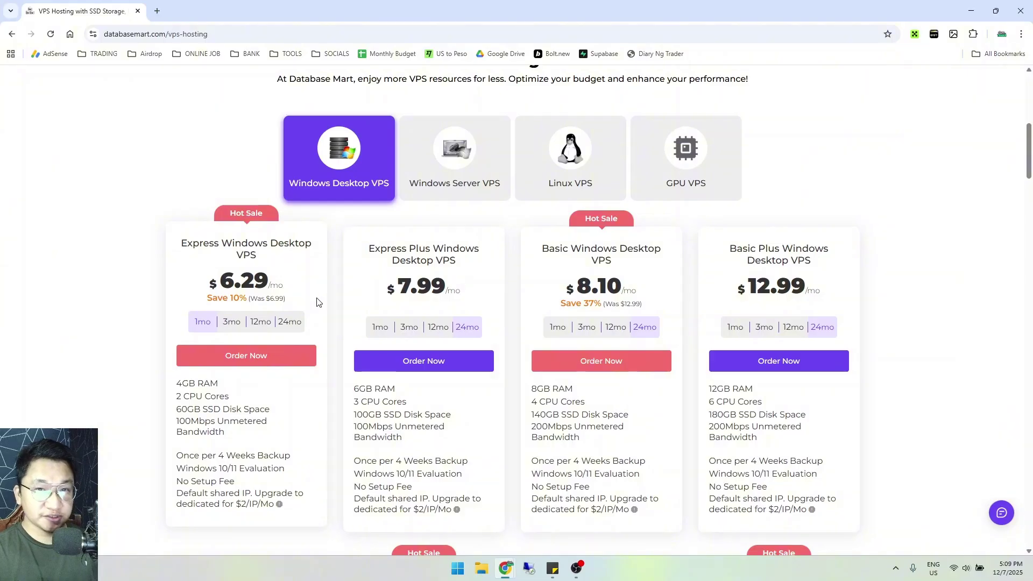
{"action": "left_click", "coordinate": [291, 325]}
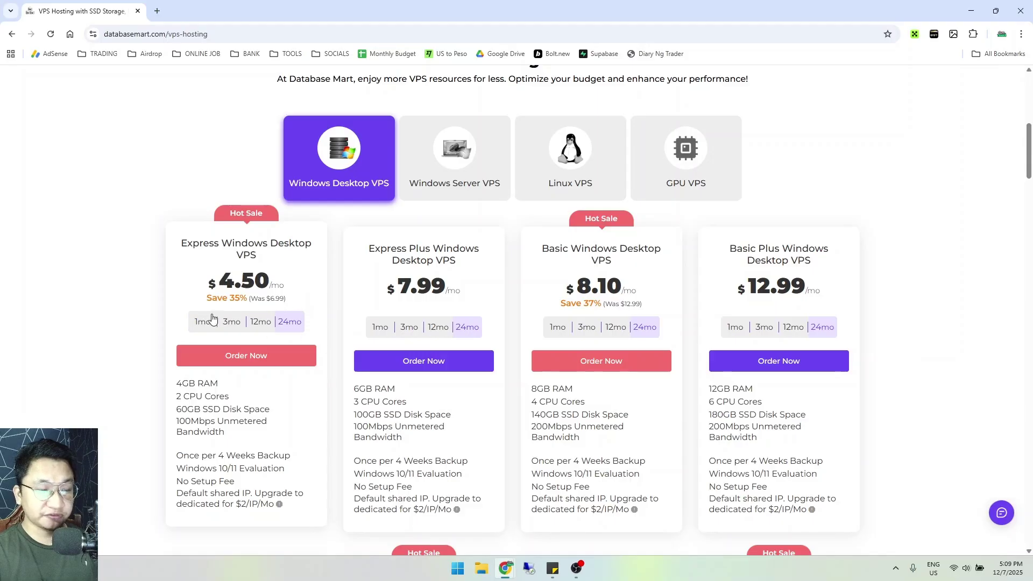
{"action": "left_click", "coordinate": [203, 328]}
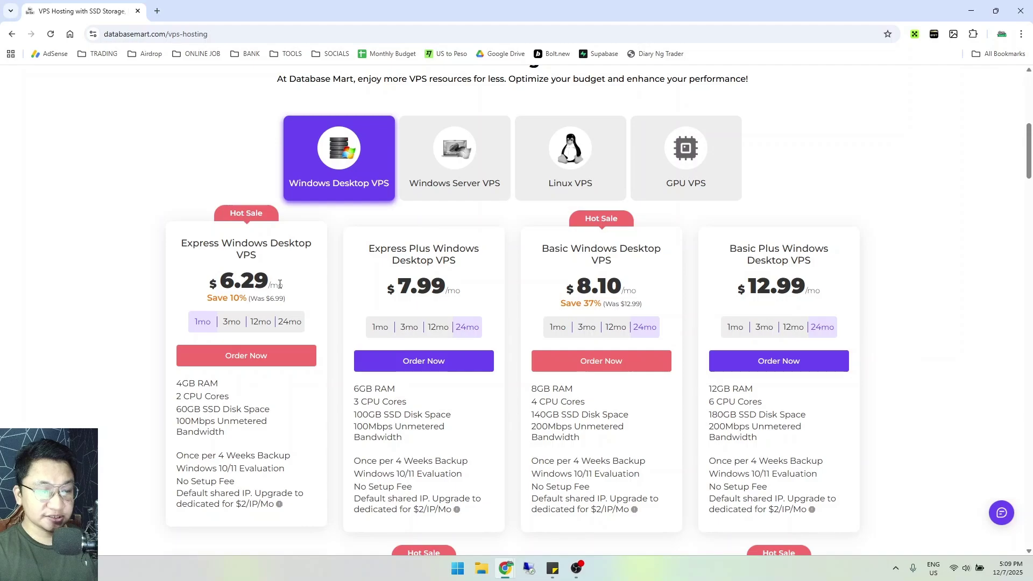
Examine the RAM, CPU cores, disk space and bandwidth specifications of the Express Windows Desktop VPS plan.
{"action": "scroll", "coordinate": [227, 207], "scroll_direction": "down", "scroll_amount": 1}
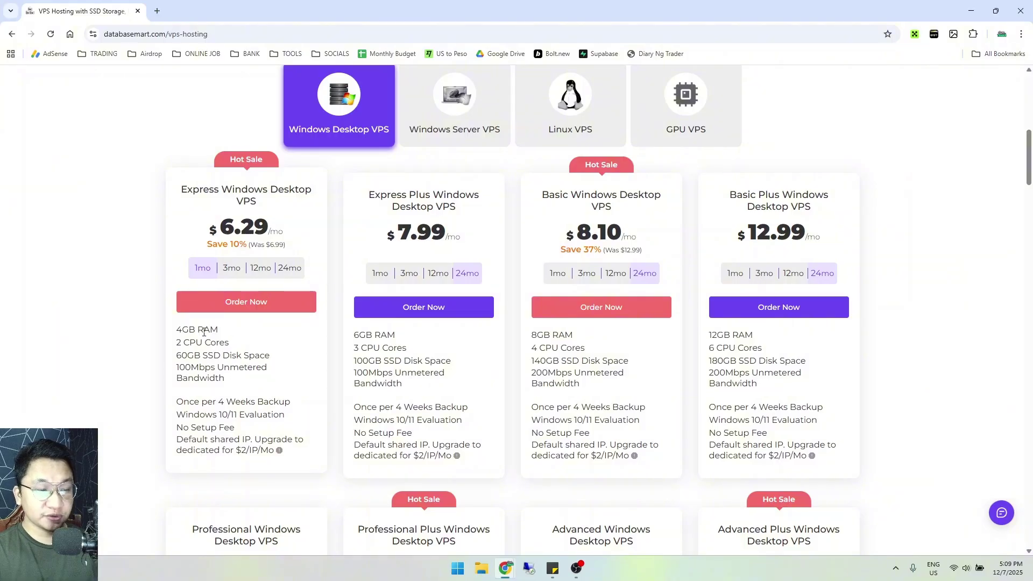
{"action": "left_click_drag", "start_coordinate": [178, 343], "coordinate": [234, 347]}
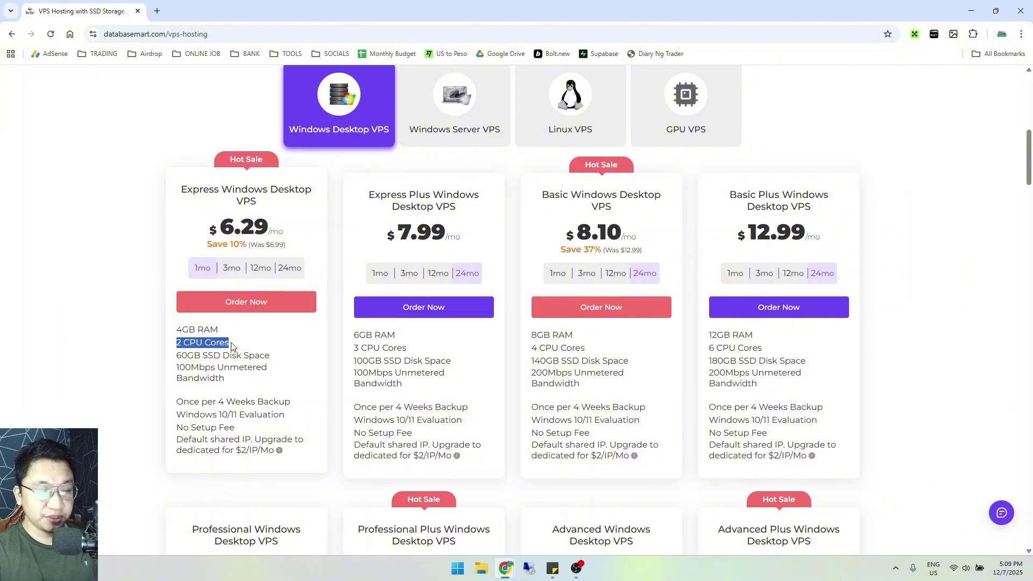
{"action": "left_click", "coordinate": [236, 347]}
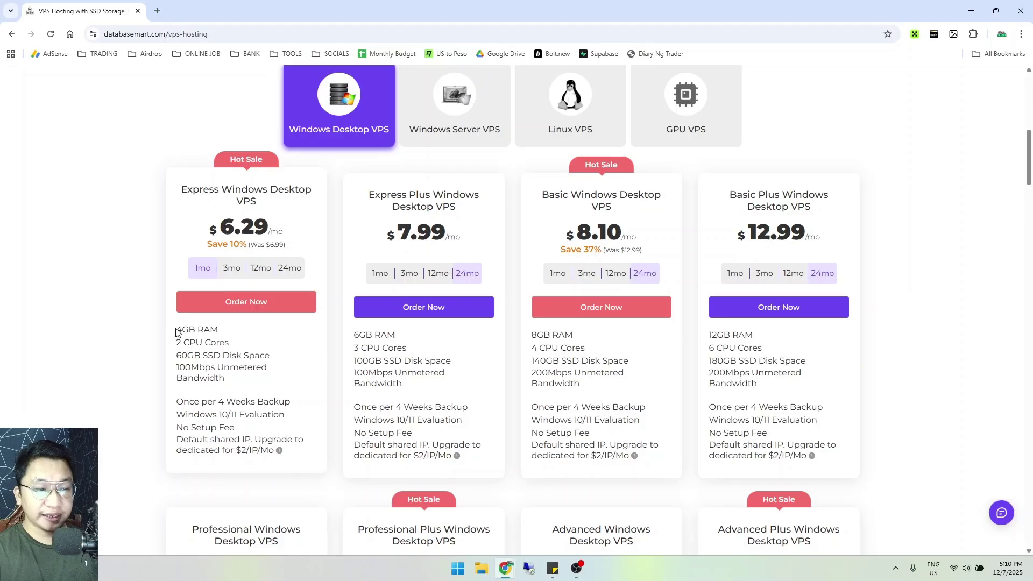
{"action": "left_click_drag", "start_coordinate": [178, 329], "coordinate": [232, 350]}
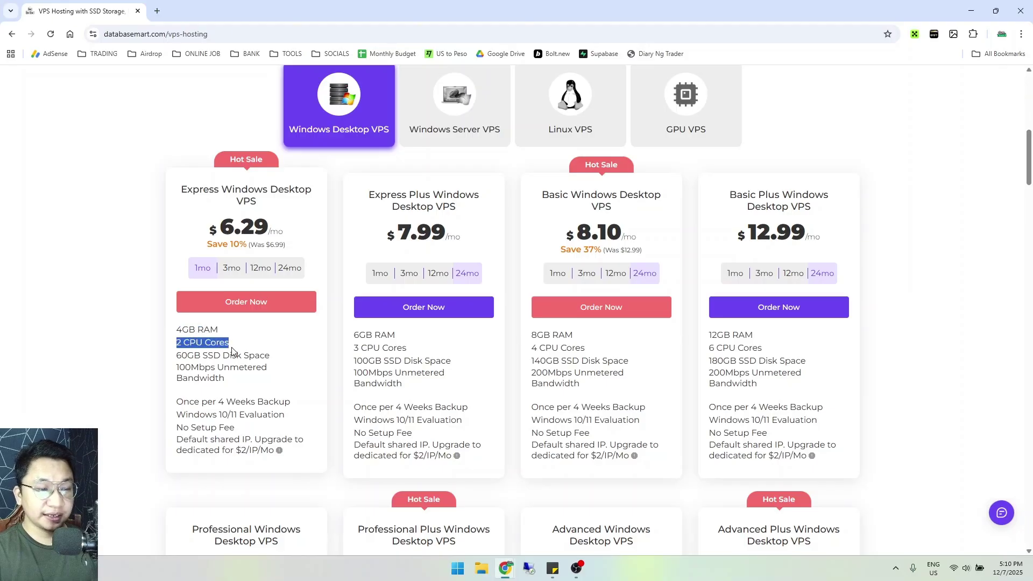
{"action": "left_click", "coordinate": [261, 347]}
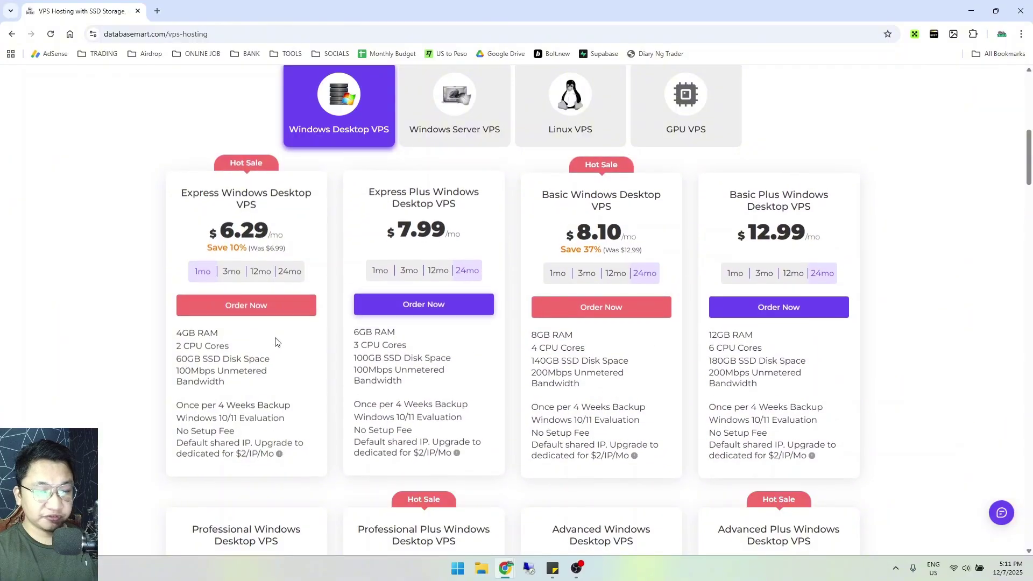
{"action": "left_click_drag", "start_coordinate": [177, 329], "coordinate": [246, 380]}
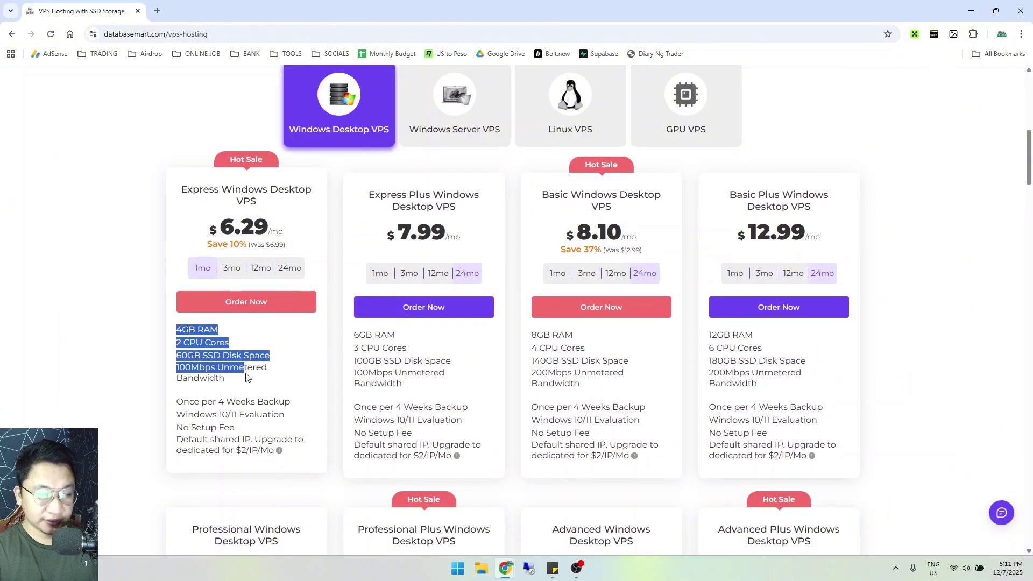
{"action": "left_click", "coordinate": [253, 381]}
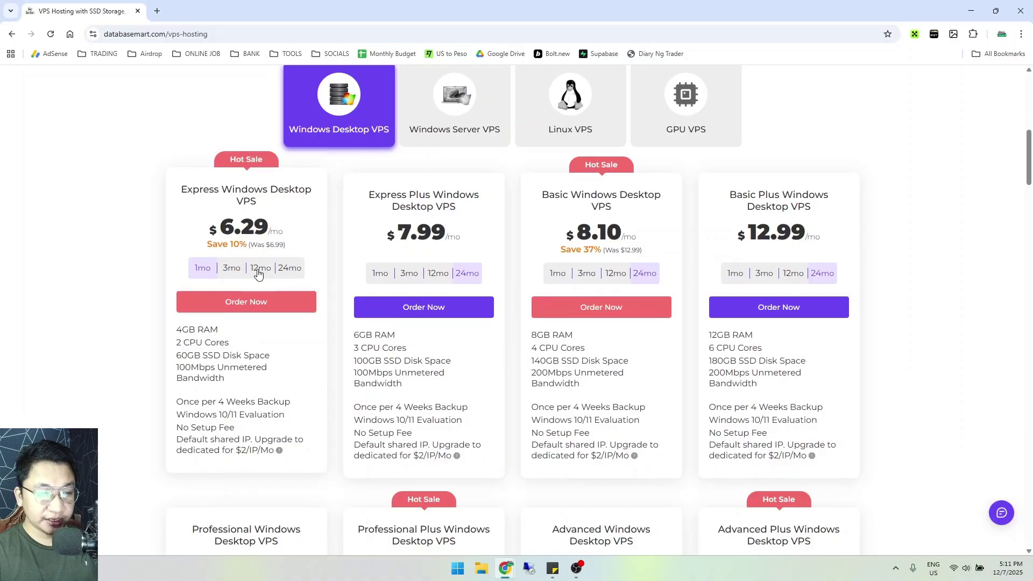
Start an order for the Express Windows Desktop VPS and set its operating system to Windows 11 Pro Evaluation (No license included).
{"action": "left_click", "coordinate": [244, 309]}
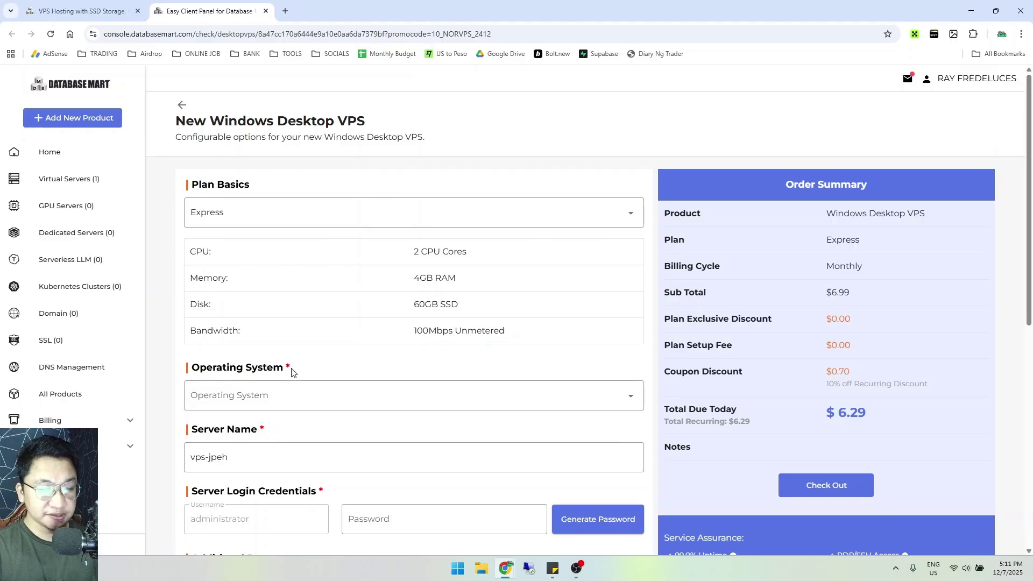
{"action": "scroll", "coordinate": [637, 361], "scroll_direction": "down", "scroll_amount": 1}
{"action": "scroll", "coordinate": [637, 360], "scroll_direction": "down", "scroll_amount": 1}
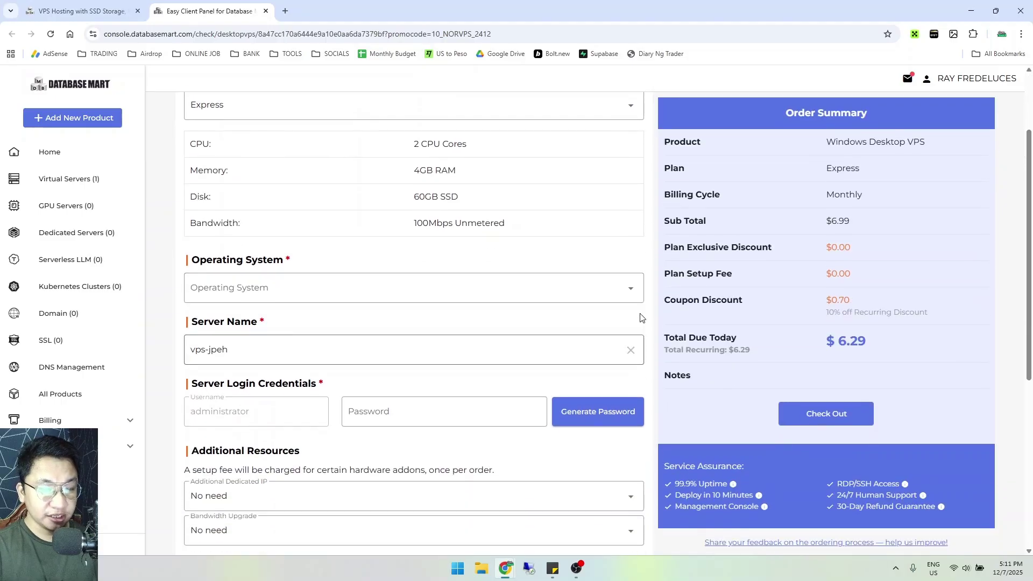
{"action": "left_click", "coordinate": [632, 292]}
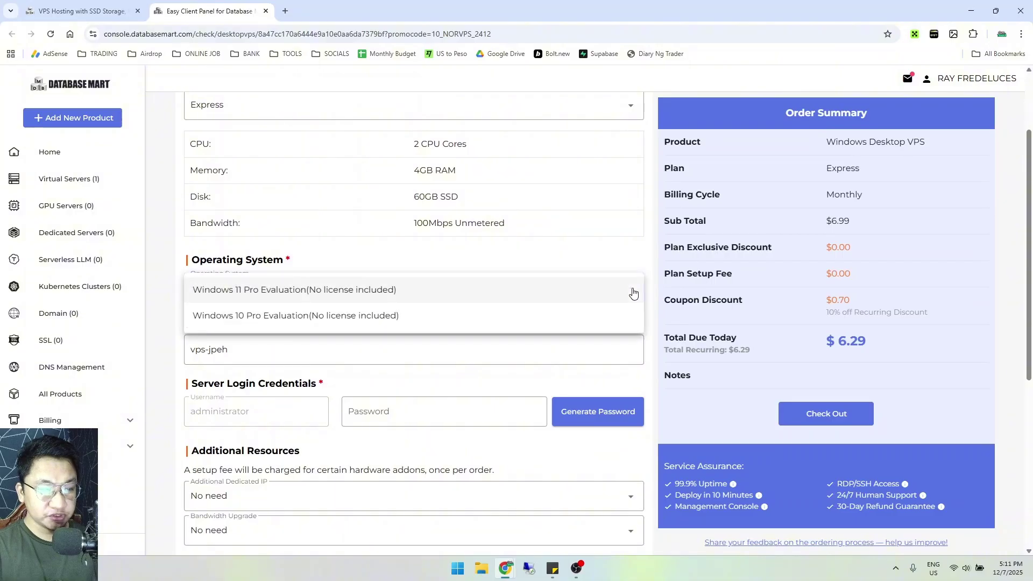
{"action": "left_click", "coordinate": [272, 290]}
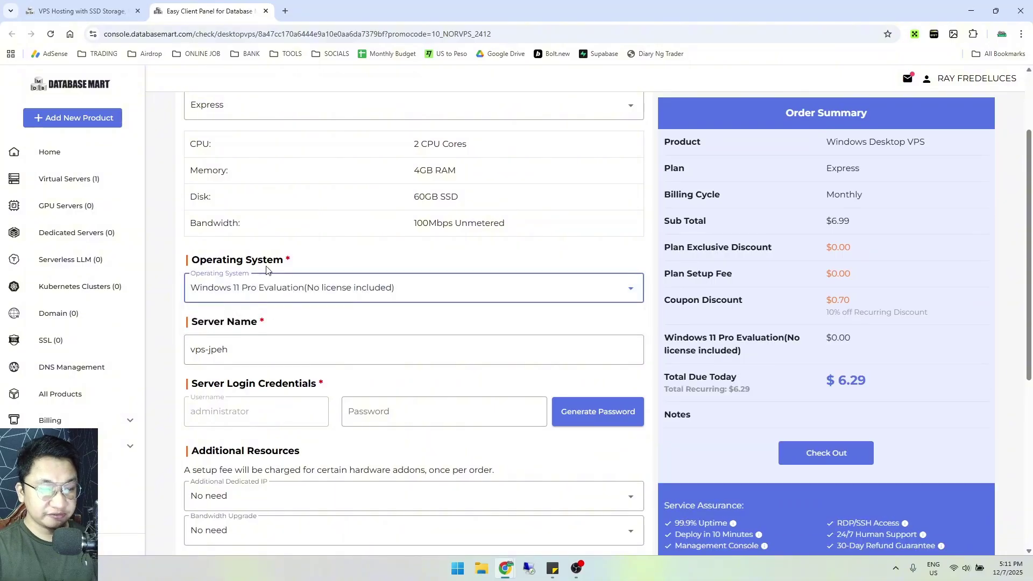
Review the order form's server name, login credentials, additional resources, billing cycle and order summary.
{"action": "left_click", "coordinate": [254, 350]}
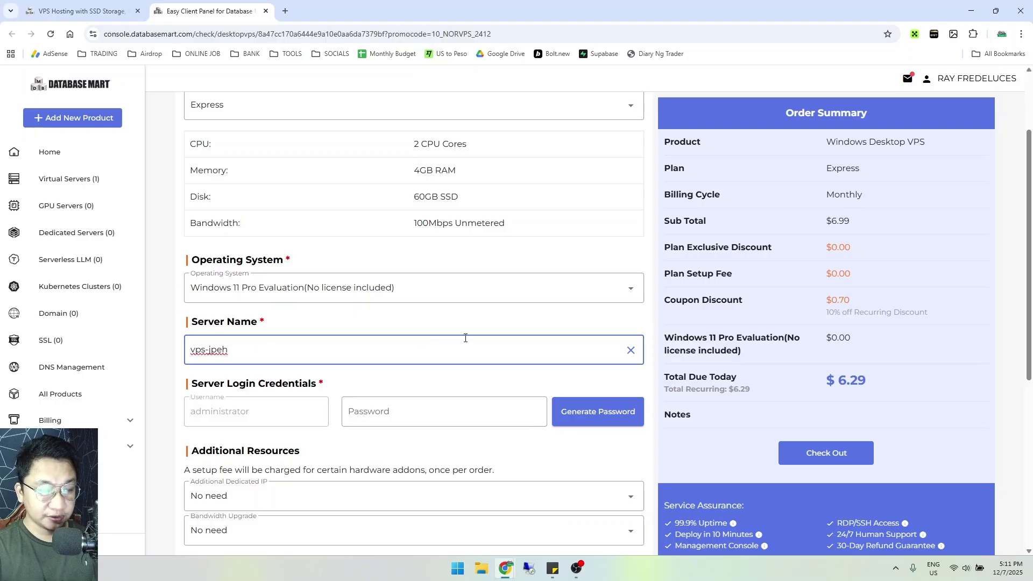
{"action": "scroll", "coordinate": [553, 323], "scroll_direction": "down", "scroll_amount": 2}
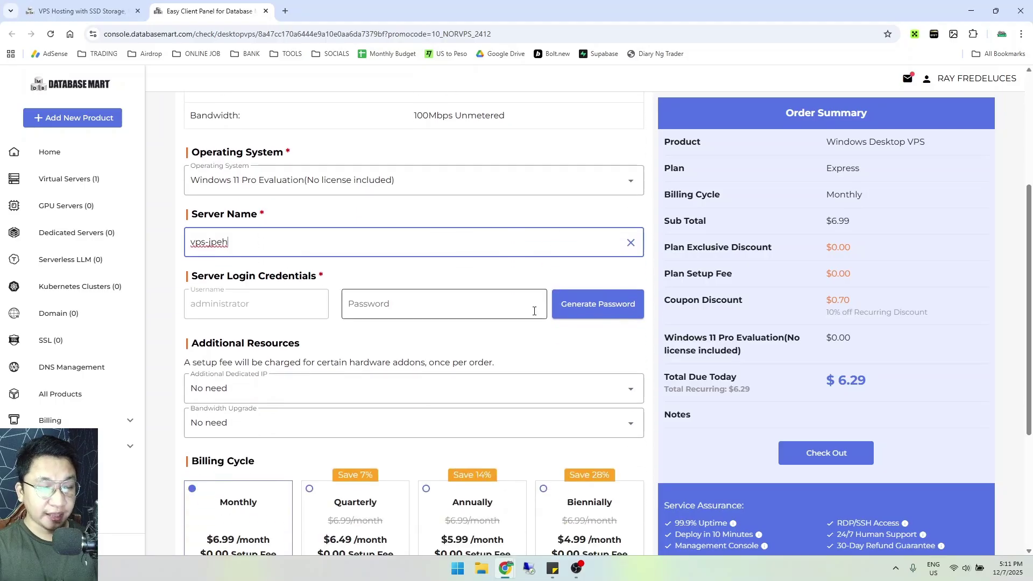
{"action": "left_click", "coordinate": [265, 306]}
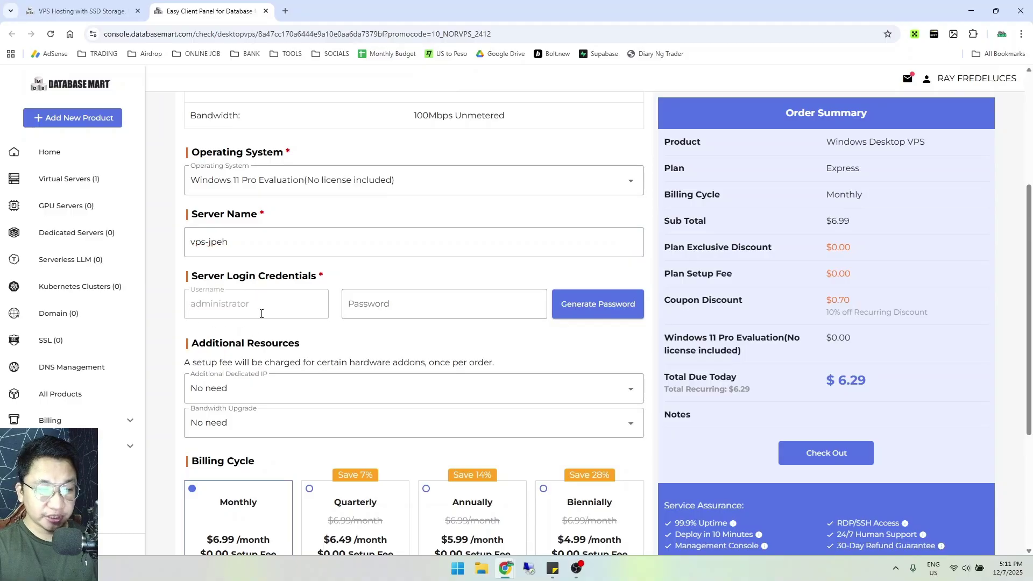
{"action": "left_click", "coordinate": [412, 304]}
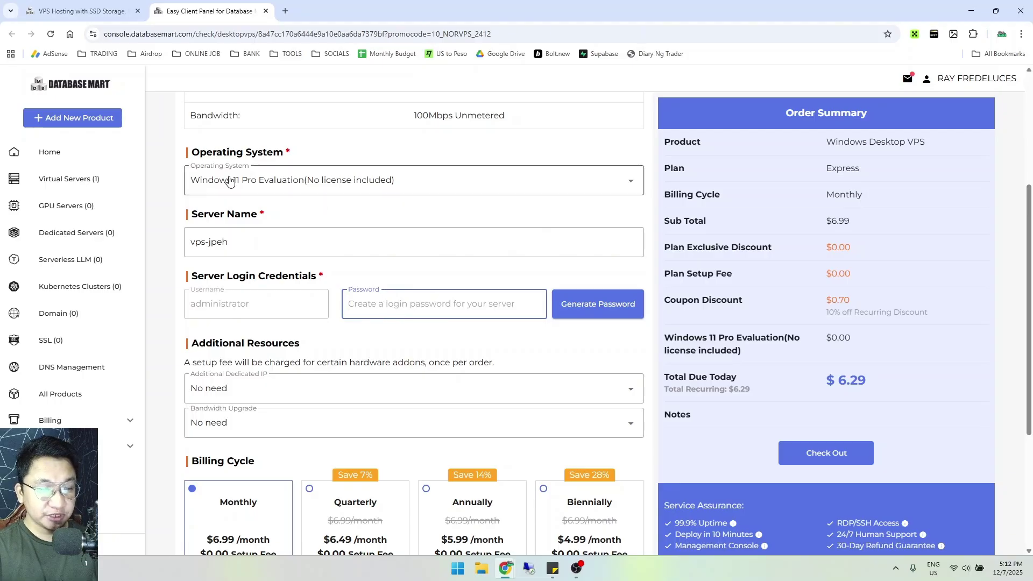
{"action": "scroll", "coordinate": [445, 296], "scroll_direction": "down", "scroll_amount": 2}
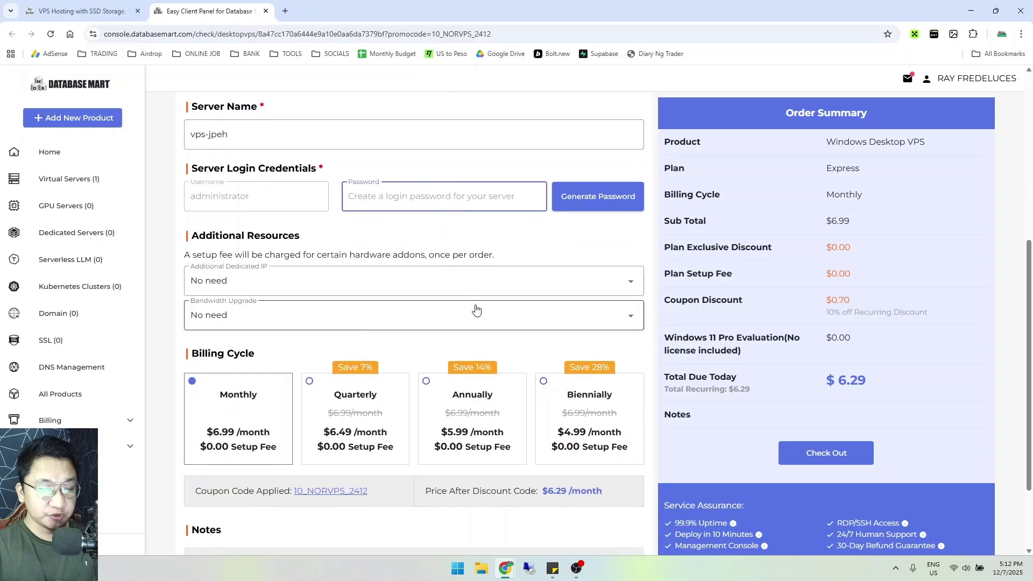
{"action": "scroll", "coordinate": [776, 411], "scroll_direction": "down", "scroll_amount": 1}
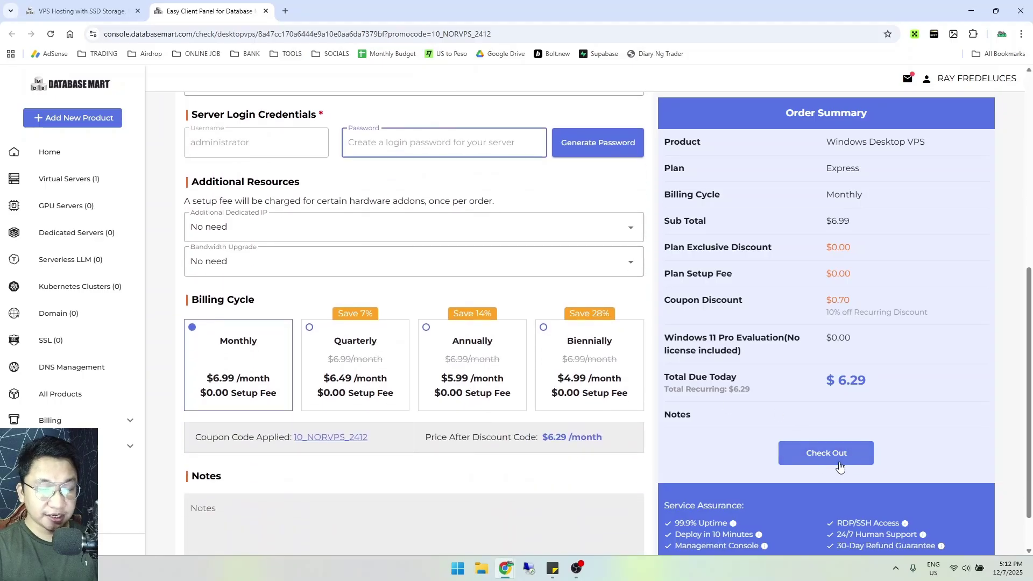
{"action": "scroll", "coordinate": [915, 430], "scroll_direction": "up", "scroll_amount": 7}
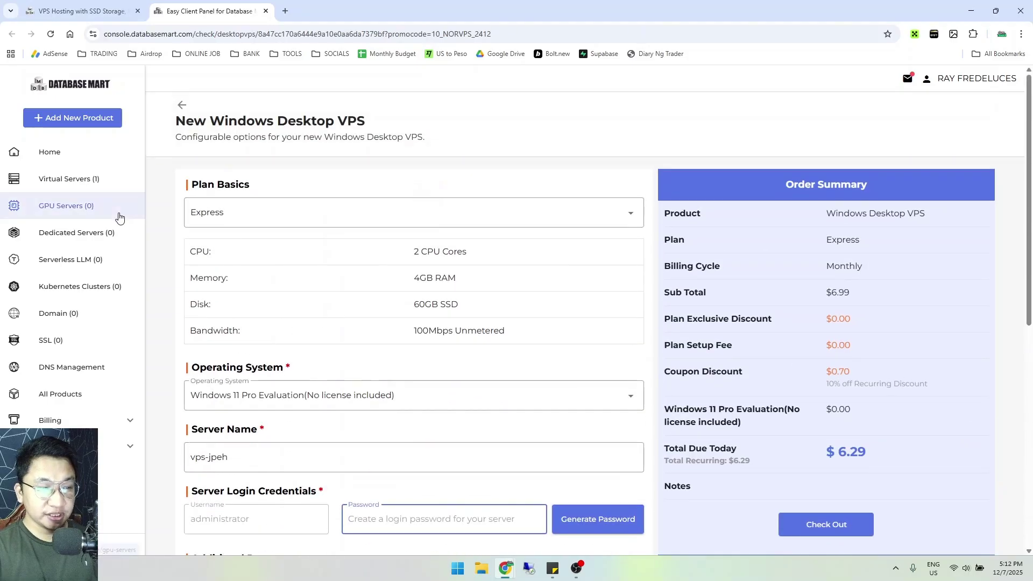
Open the virtual server list and examine the details of the Zentral server.
{"action": "left_click", "coordinate": [77, 183]}
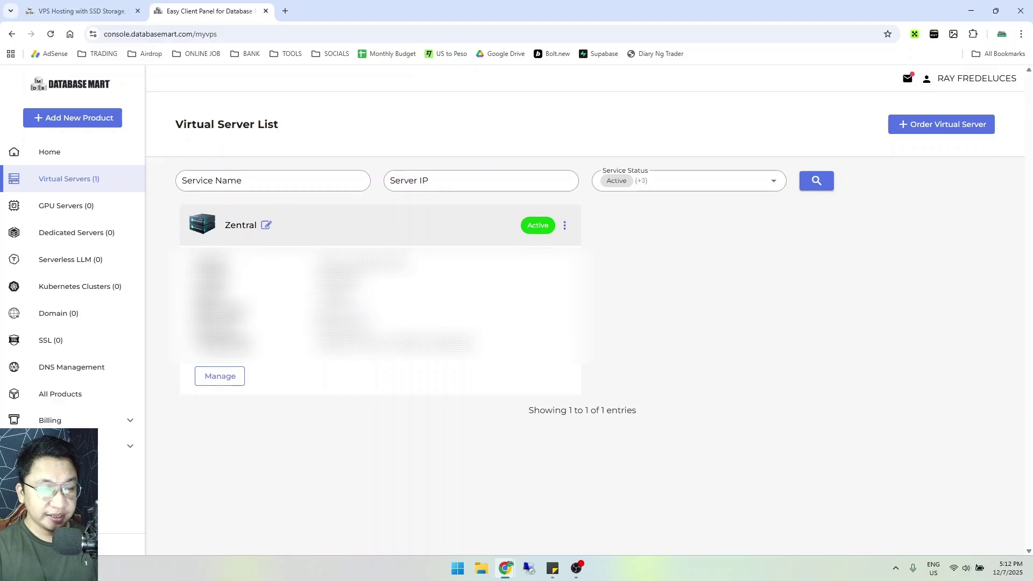
{"action": "left_click_drag", "start_coordinate": [317, 328], "coordinate": [374, 328]}
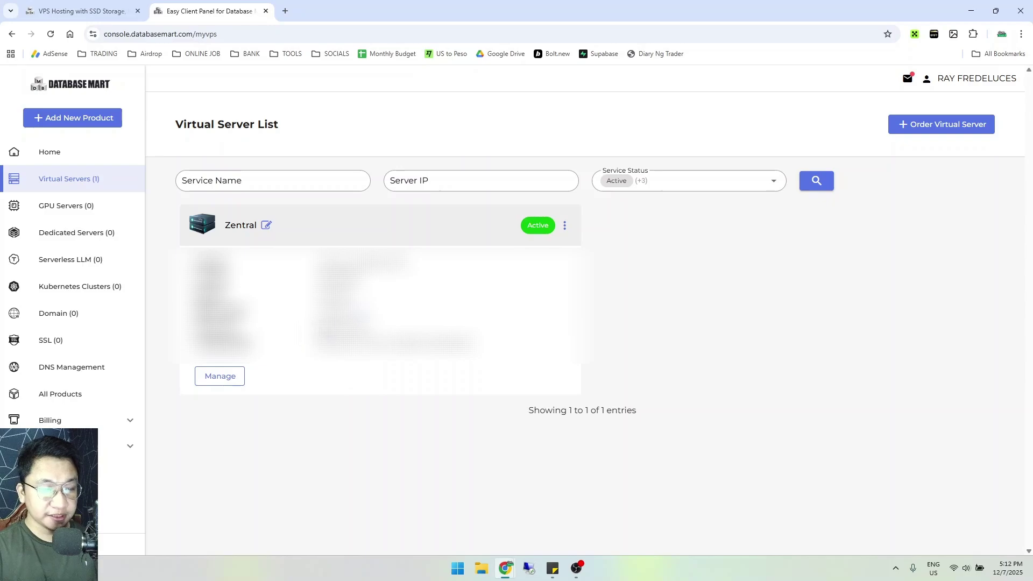
{"action": "double_click", "coordinate": [344, 327]}
{"action": "left_click", "coordinate": [345, 326]}
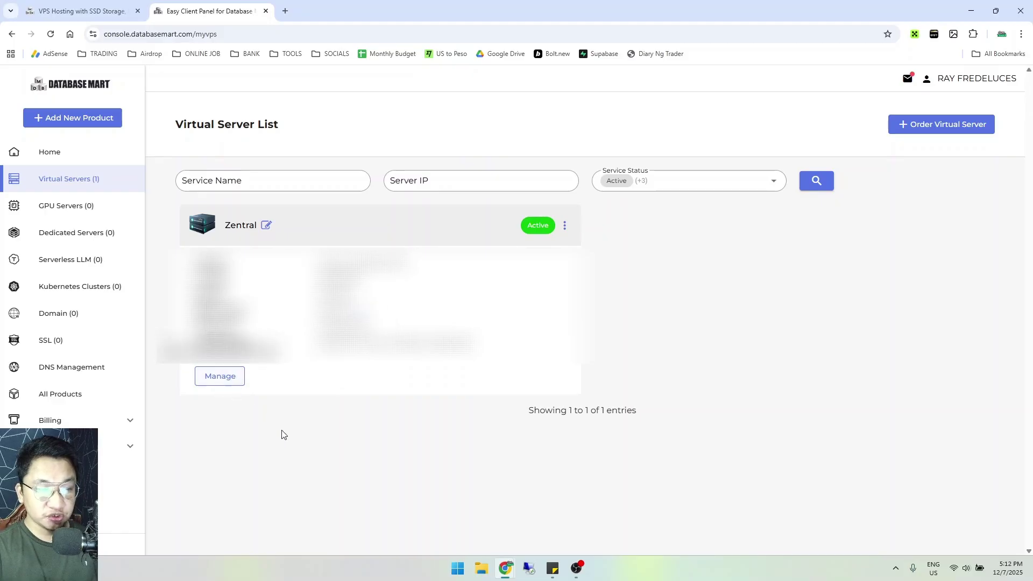
Open the Zentral server's management page and, from its guidance, the article How to Connect to a Windows VPS Server.
{"action": "left_click", "coordinate": [215, 383]}
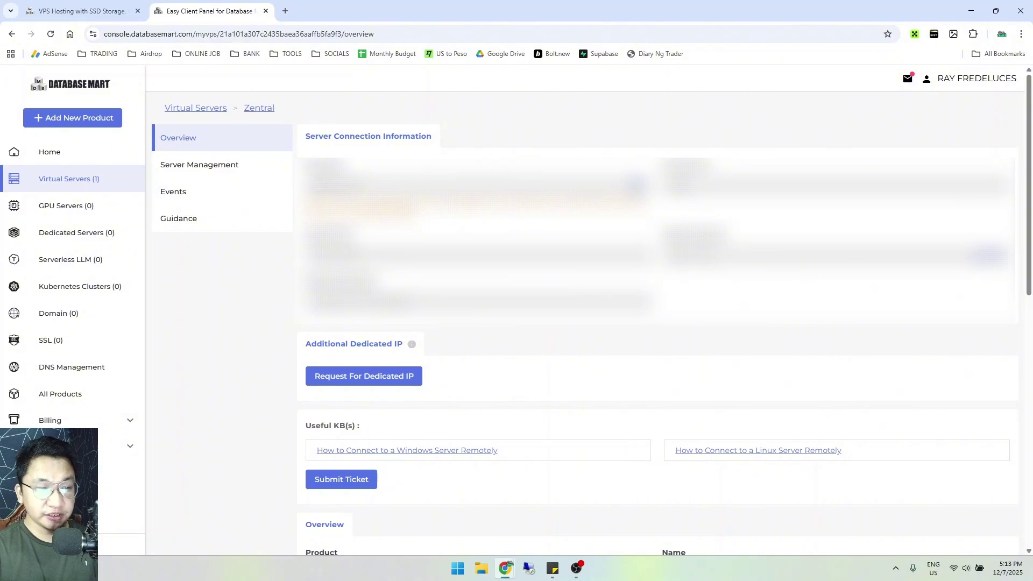
{"action": "left_click", "coordinate": [201, 224]}
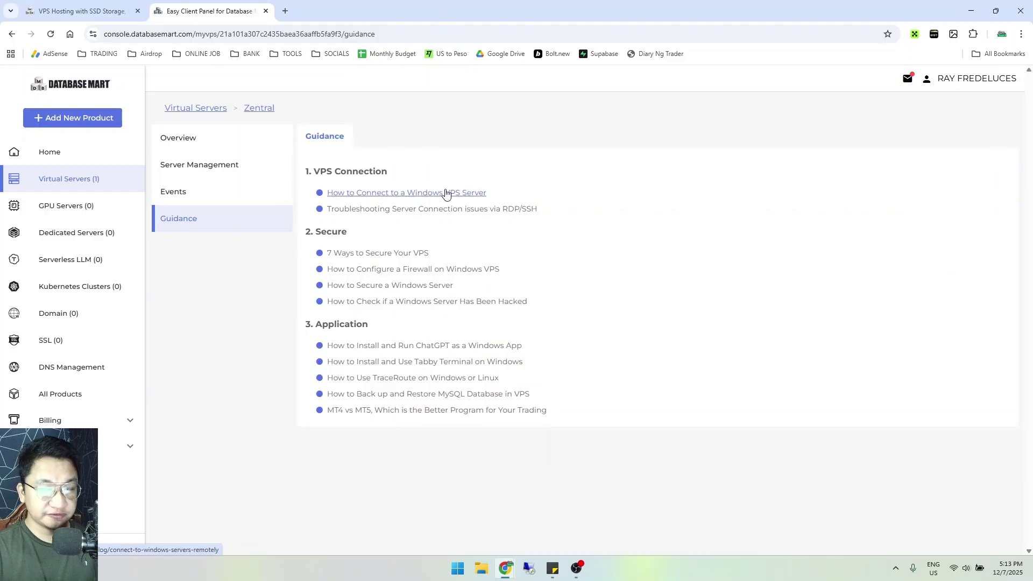
{"action": "left_click", "coordinate": [408, 197]}
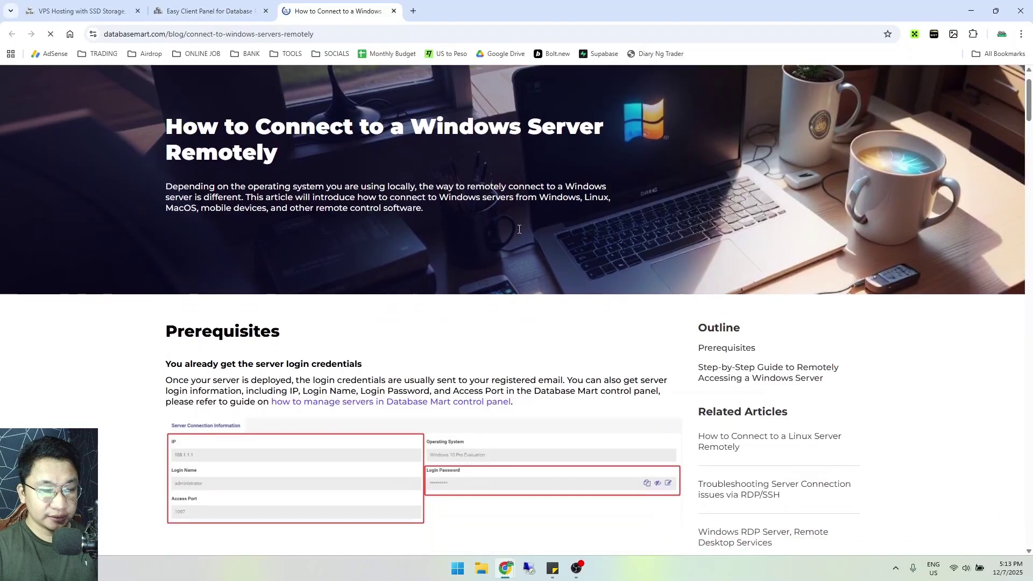
Read the article's prerequisites and its Connect from Windows instructions for opening RDP on a local computer.
{"action": "scroll", "coordinate": [521, 231], "scroll_direction": "down", "scroll_amount": 5}
{"action": "scroll", "coordinate": [525, 234], "scroll_direction": "up", "scroll_amount": 1}
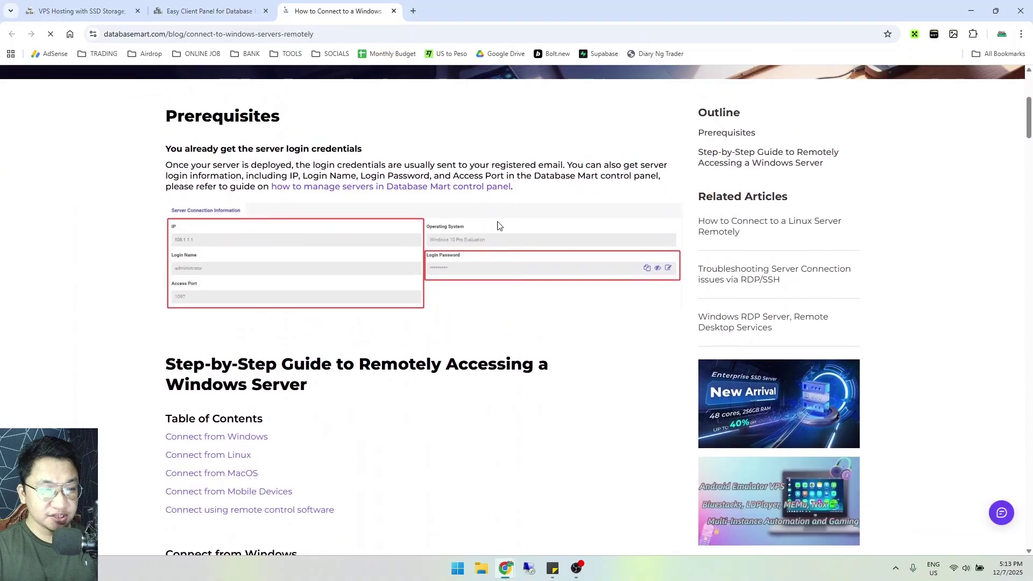
{"action": "scroll", "coordinate": [331, 261], "scroll_direction": "down", "scroll_amount": 8}
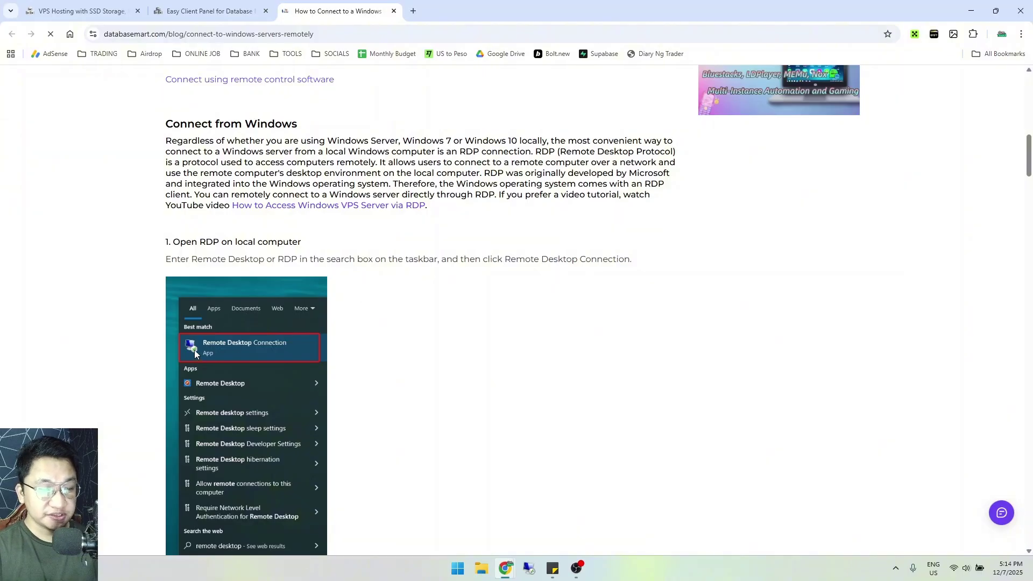
{"action": "scroll", "coordinate": [210, 322], "scroll_direction": "down", "scroll_amount": 1}
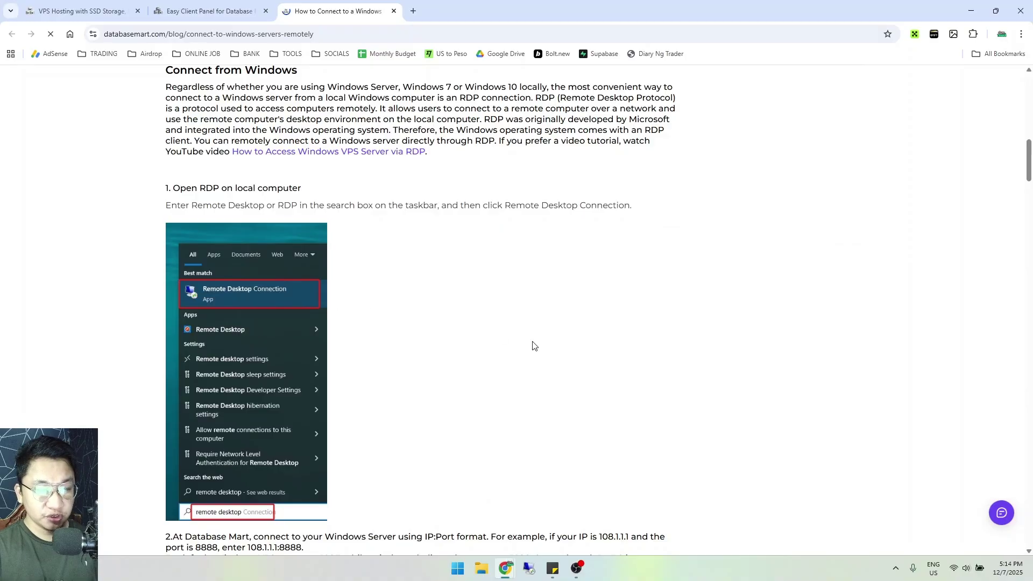
Search the local computer for Remote Desktop and open the Remote Desktop Connection app.
{"action": "key", "text": "super"}
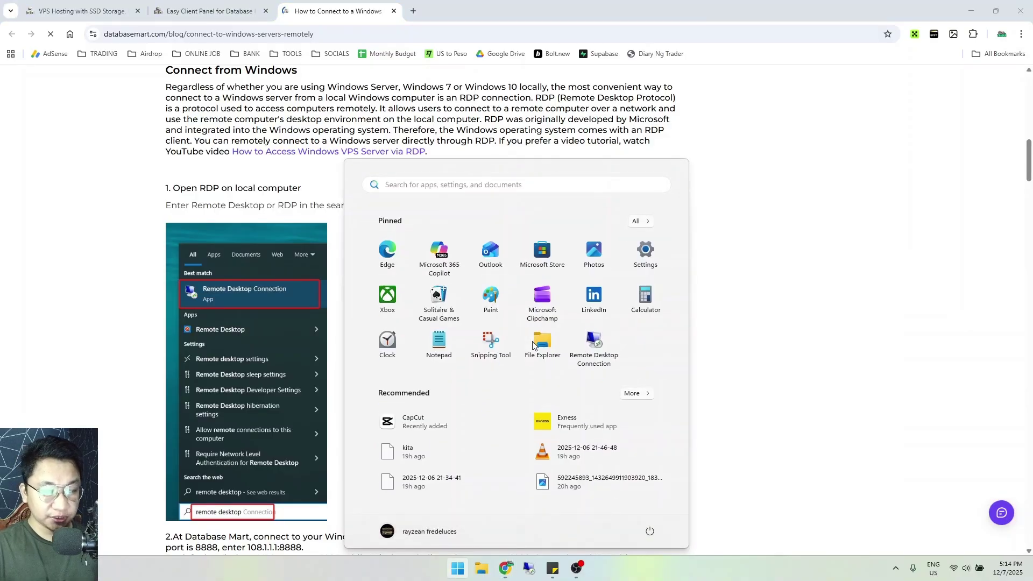
{"action": "type", "text": "remo"}
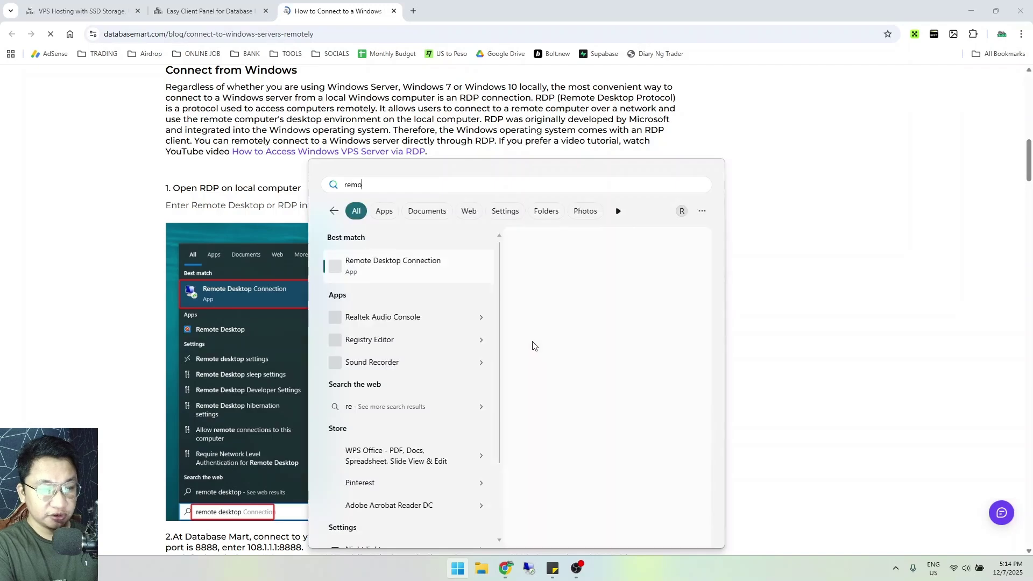
{"action": "type", "text": "te des"}
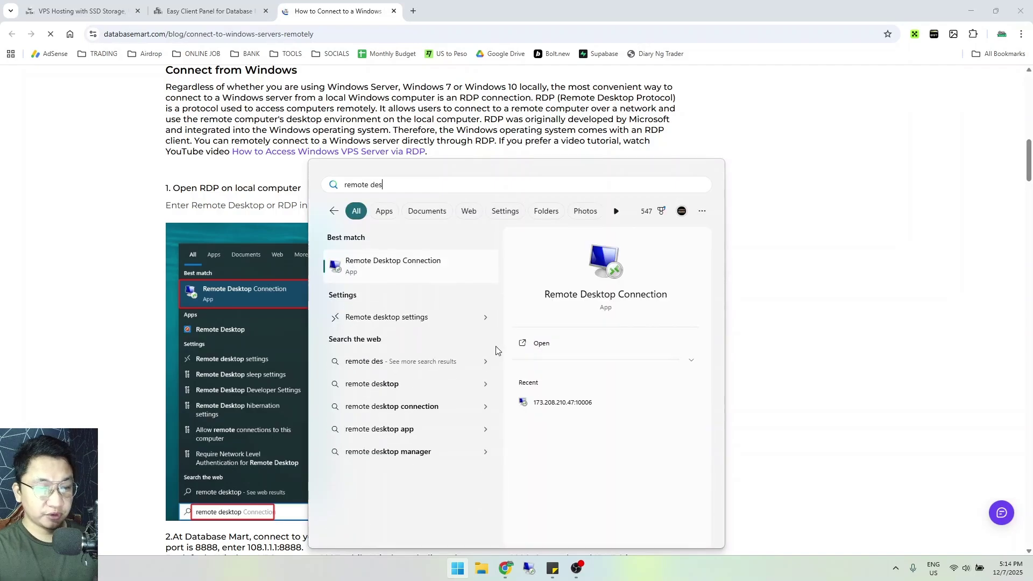
{"action": "left_click", "coordinate": [395, 280]}
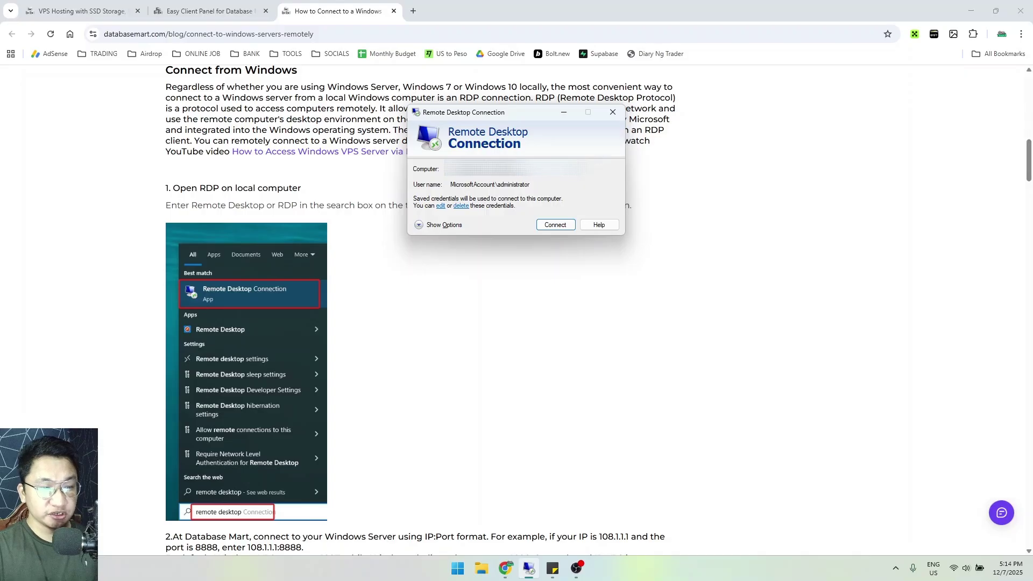
Read the article's IP:Port instructions, copy the Zentral server's address from its connection information and return to Remote Desktop Connection.
{"action": "scroll", "coordinate": [240, 364], "scroll_direction": "down", "scroll_amount": 5}
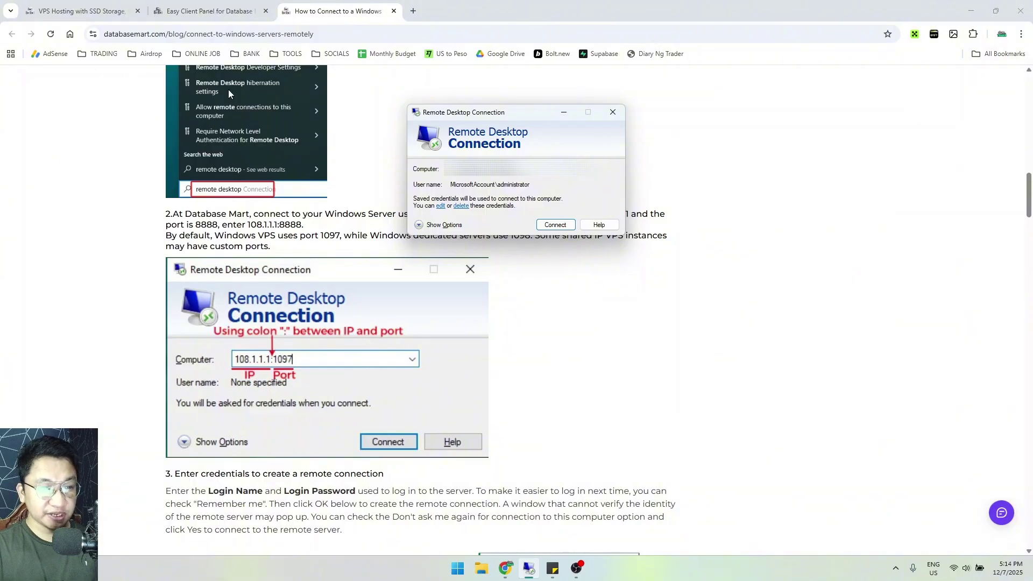
{"action": "left_click", "coordinate": [204, 8]}
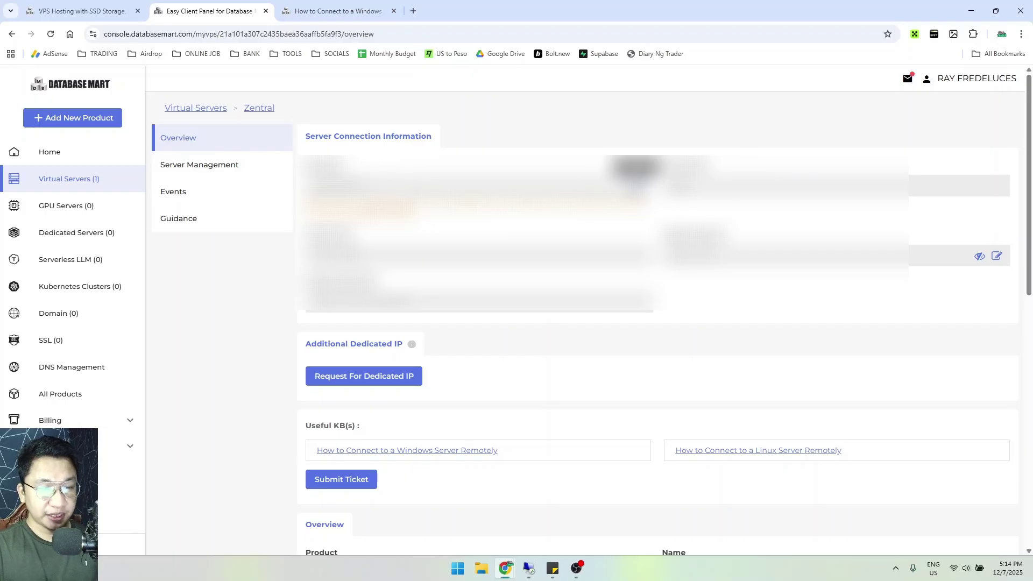
{"action": "left_click", "coordinate": [635, 186]}
{"action": "left_click", "coordinate": [362, 10]}
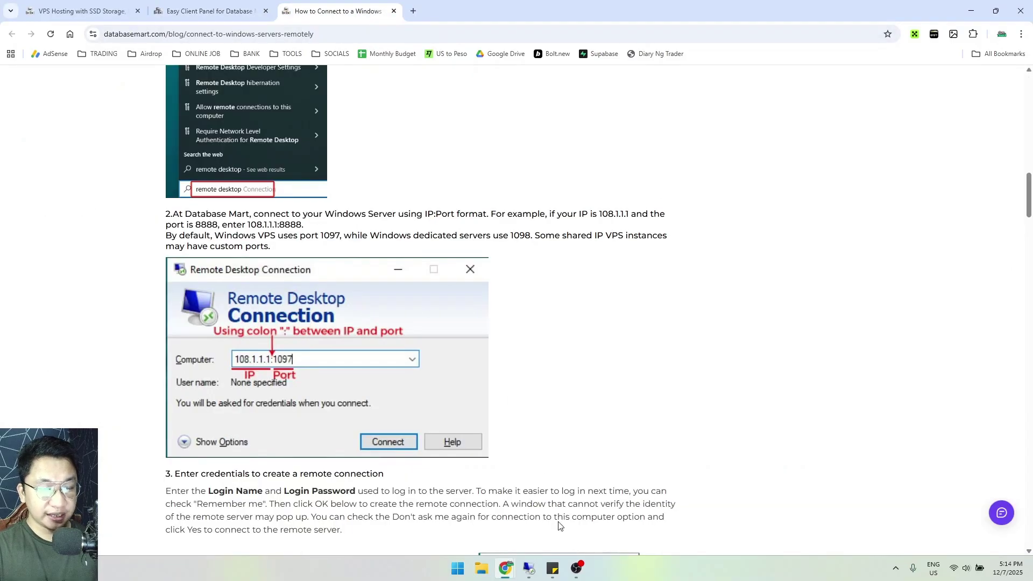
{"action": "left_click", "coordinate": [529, 568]}
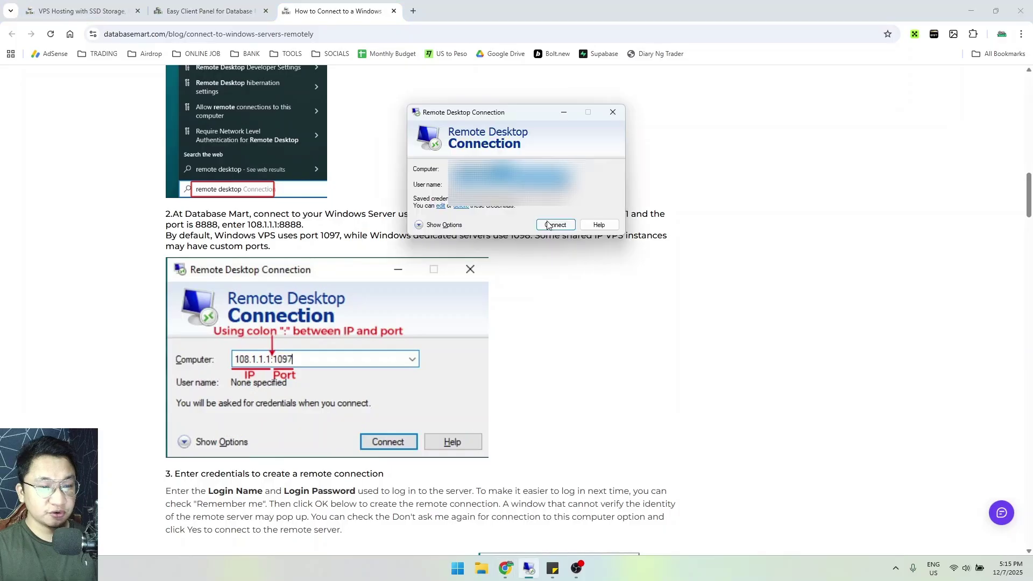
Compare the Zentral server's connection information with the article's example of joining IP and port with a colon.
{"action": "left_click", "coordinate": [199, 7]}
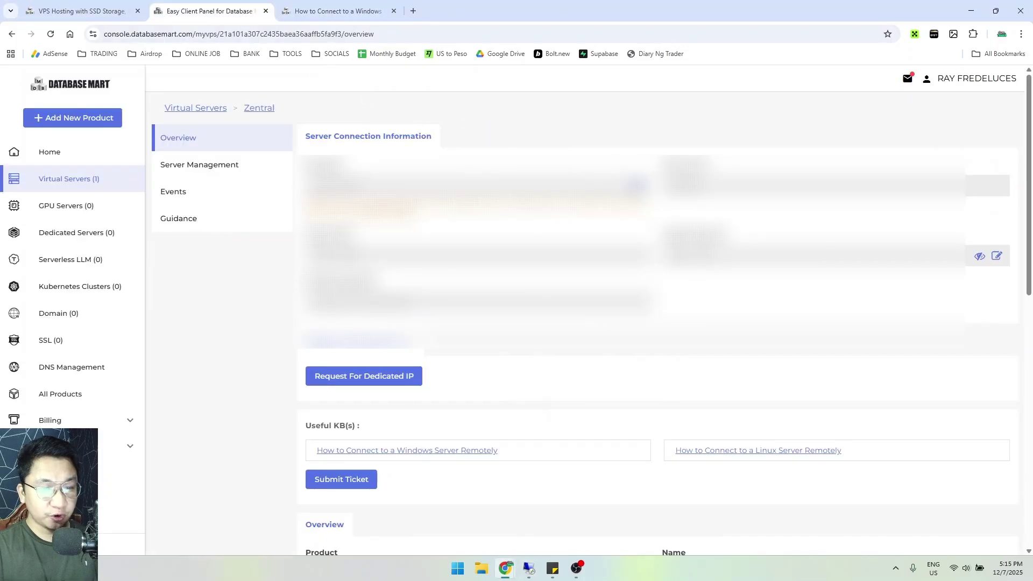
{"action": "left_click", "coordinate": [306, 12]}
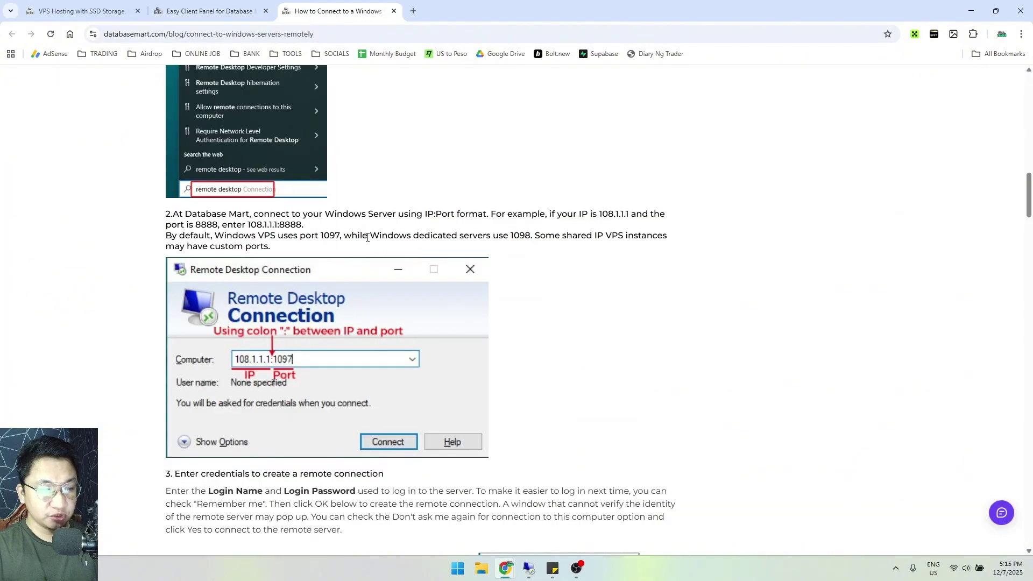
{"action": "scroll", "coordinate": [368, 238], "scroll_direction": "down", "scroll_amount": 1}
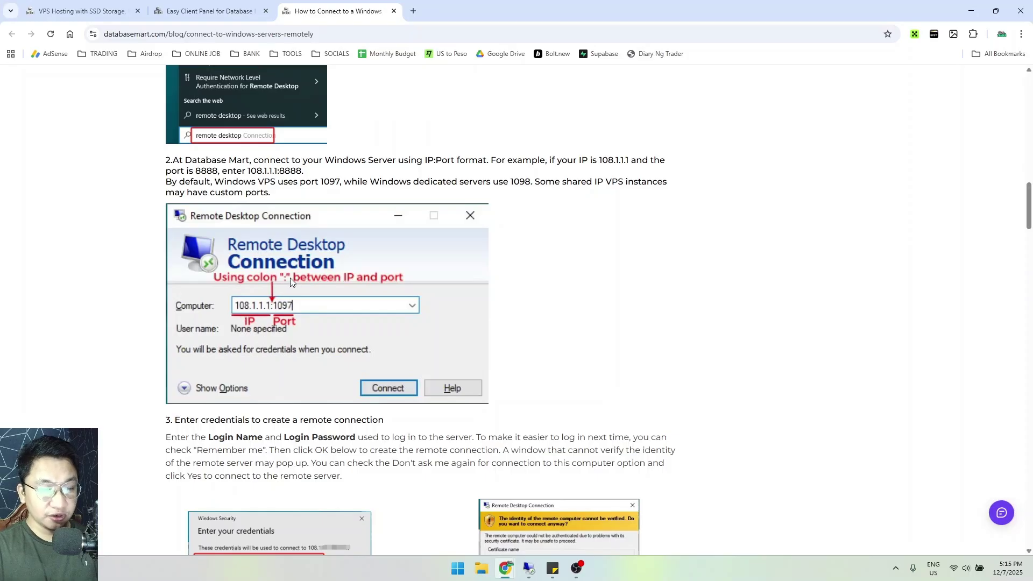
{"action": "left_click", "coordinate": [207, 15]}
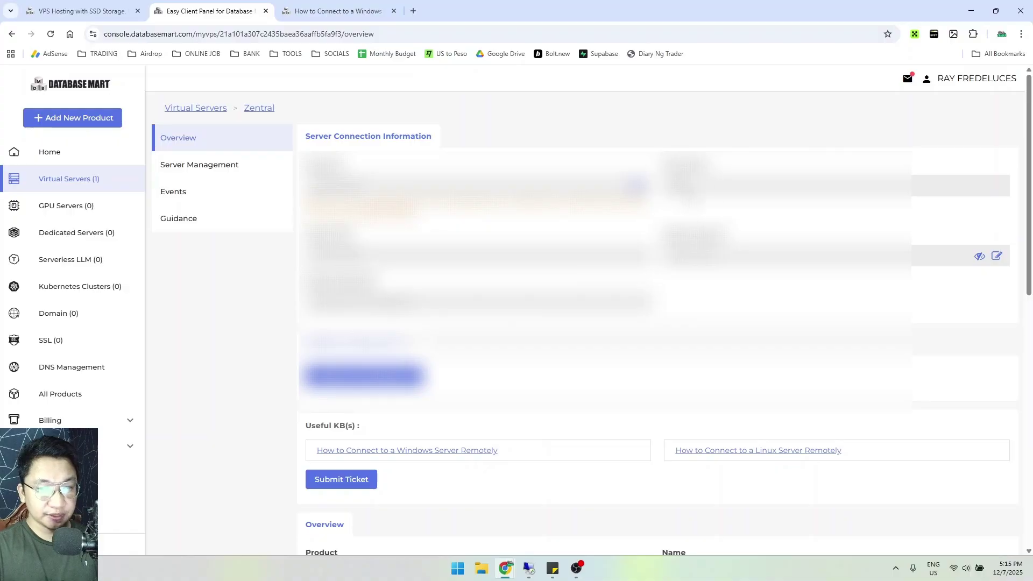
{"action": "left_click", "coordinate": [338, 11]}
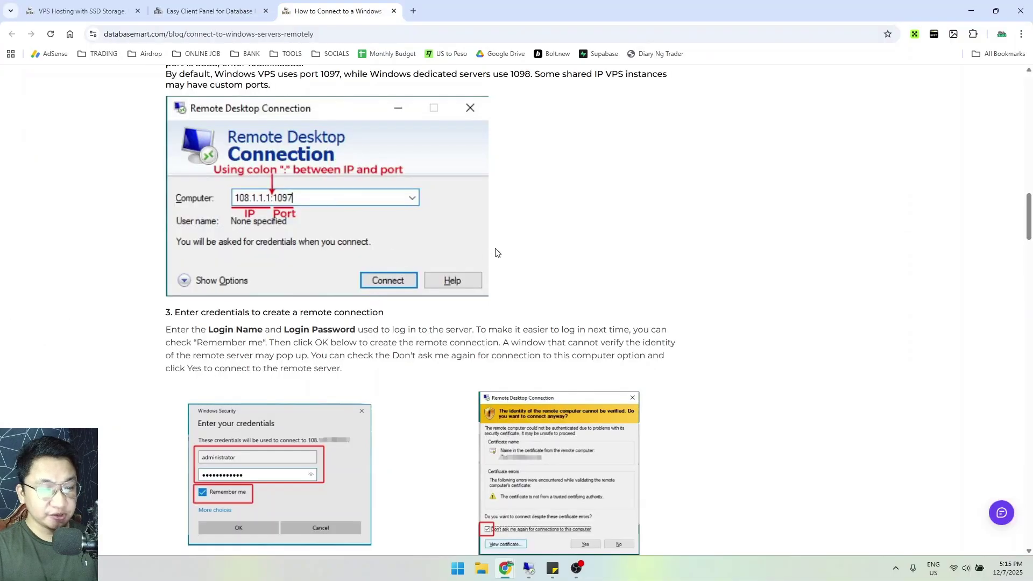
Read the article's step 3 on entering the login credentials, remembering them and accepting the certificate prompt.
{"action": "scroll", "coordinate": [473, 266], "scroll_direction": "down", "scroll_amount": 1}
{"action": "scroll", "coordinate": [474, 266], "scroll_direction": "down", "scroll_amount": 2}
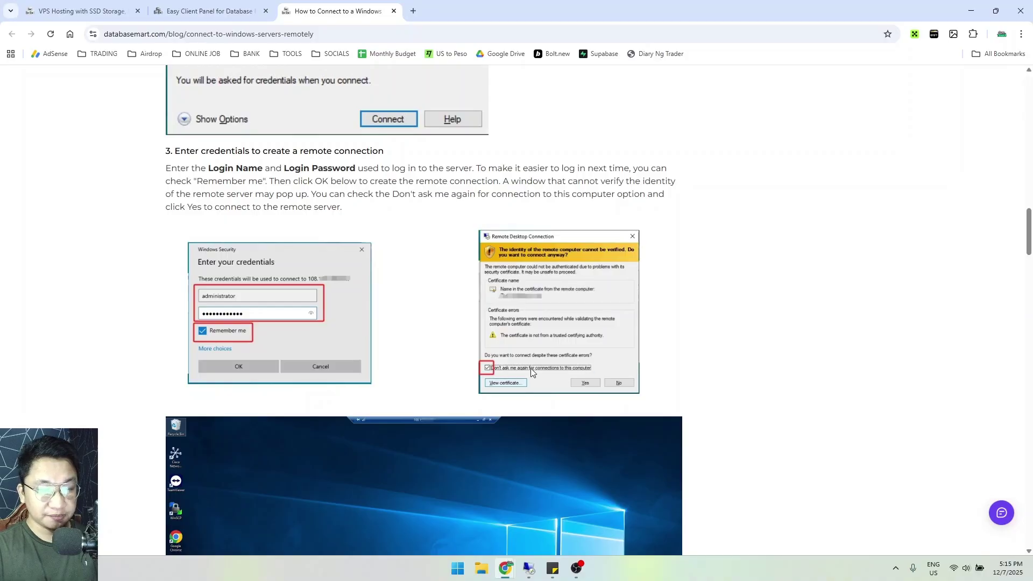
{"action": "scroll", "coordinate": [718, 274], "scroll_direction": "down", "scroll_amount": 3}
{"action": "scroll", "coordinate": [724, 268], "scroll_direction": "up", "scroll_amount": 1}
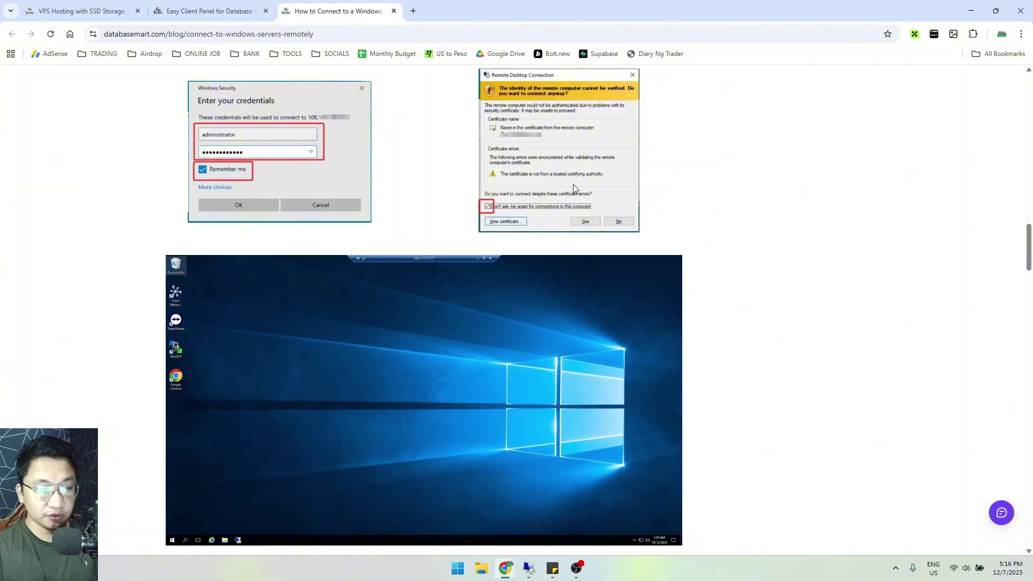
{"action": "scroll", "coordinate": [645, 202], "scroll_direction": "down", "scroll_amount": 1}
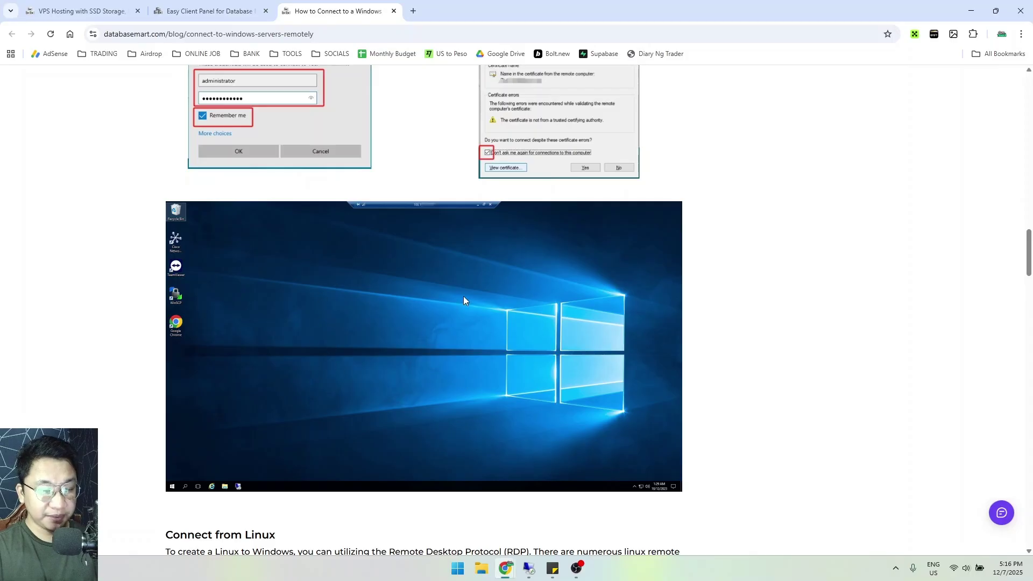
Switch to Remote Desktop Connection and connect to the VPS with the saved credentials.
{"action": "left_click", "coordinate": [529, 568]}
{"action": "left_click", "coordinate": [516, 169]}
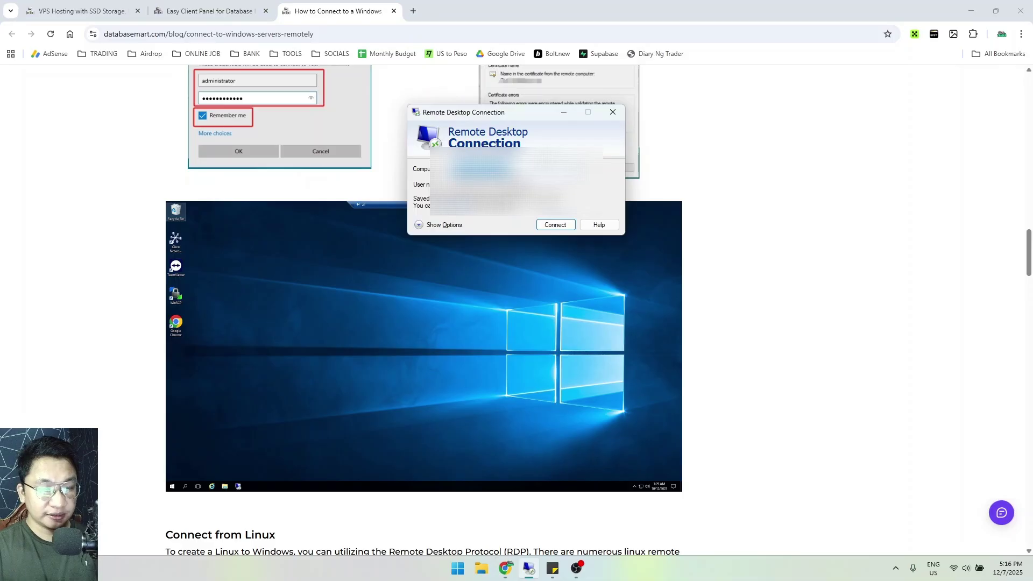
{"action": "left_click", "coordinate": [556, 225]}
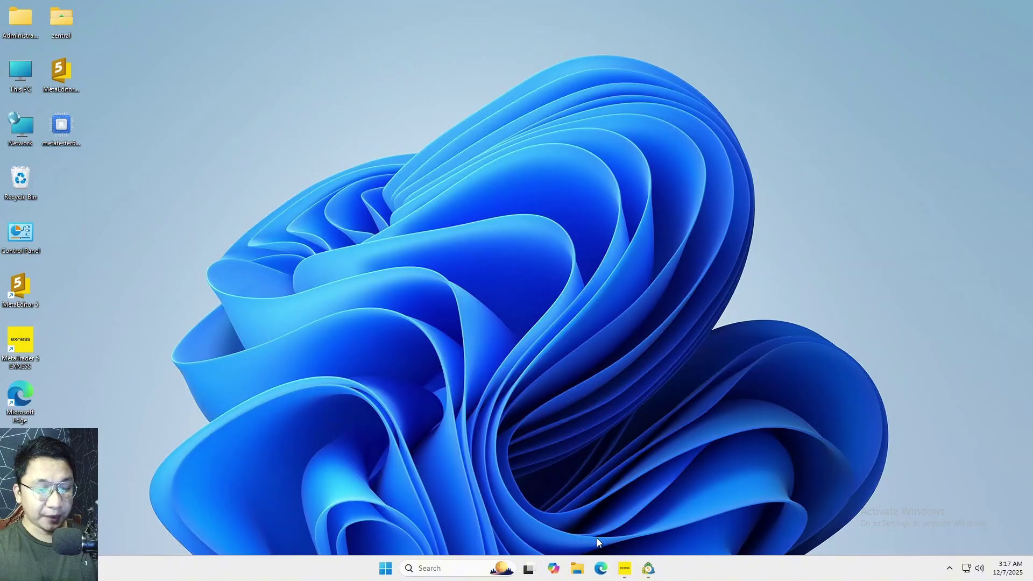
Open Microsoft Edge on the VPS, visit exness.com and close the browser.
{"action": "left_click", "coordinate": [601, 568]}
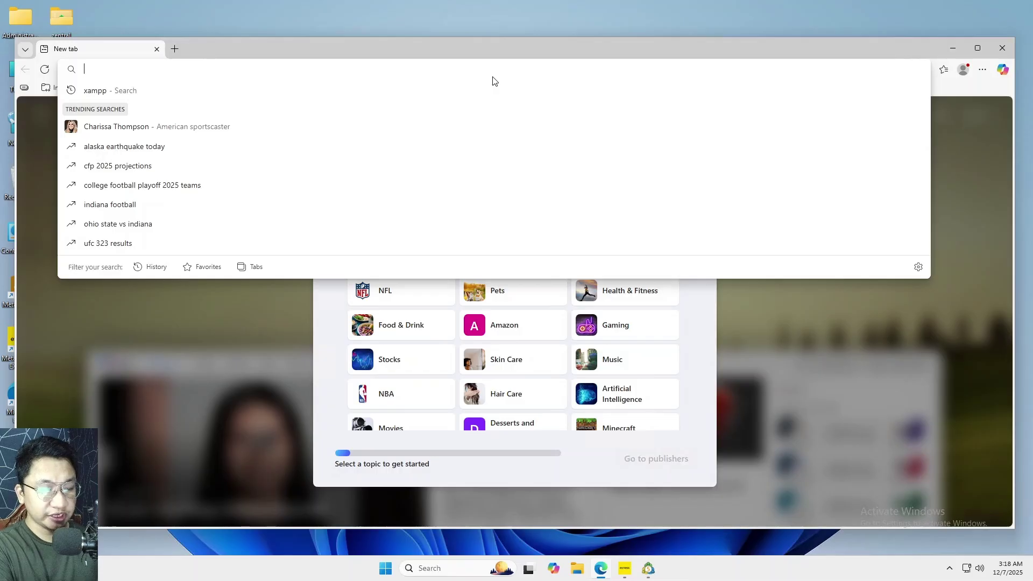
{"action": "type", "text": "exn"}
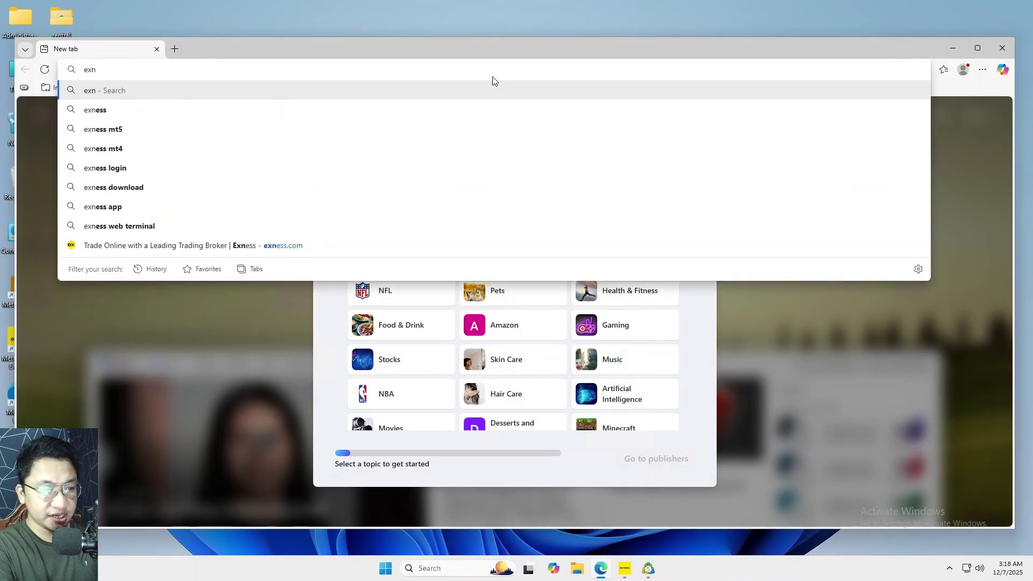
{"action": "type", "text": "ess"}
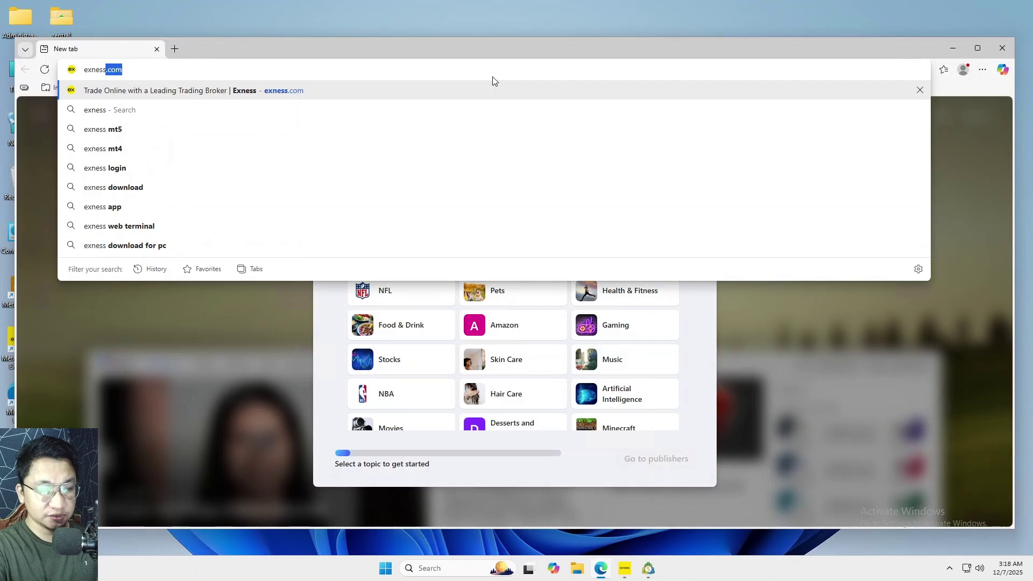
{"action": "key", "text": "Return"}
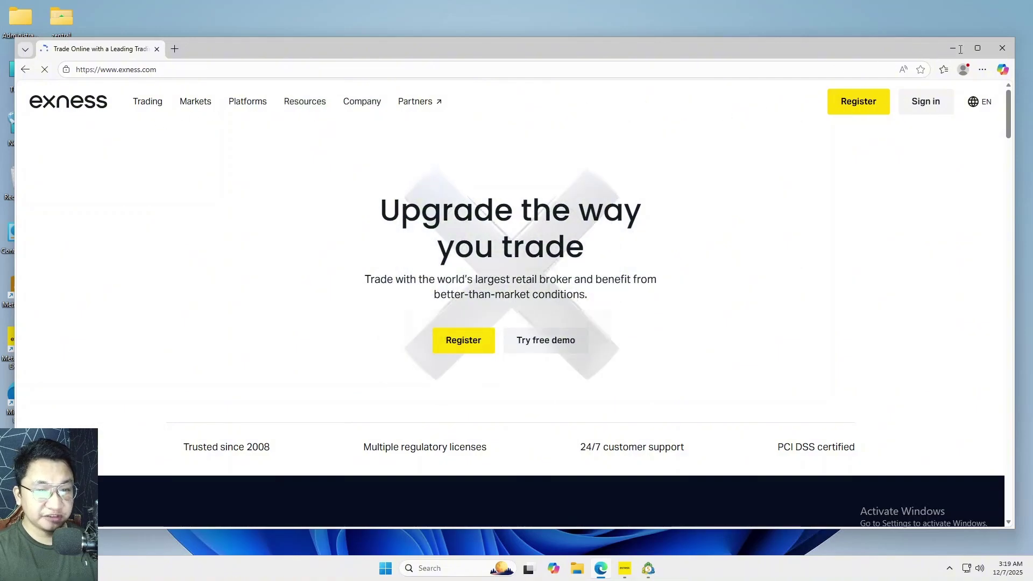
{"action": "left_click", "coordinate": [1003, 49]}
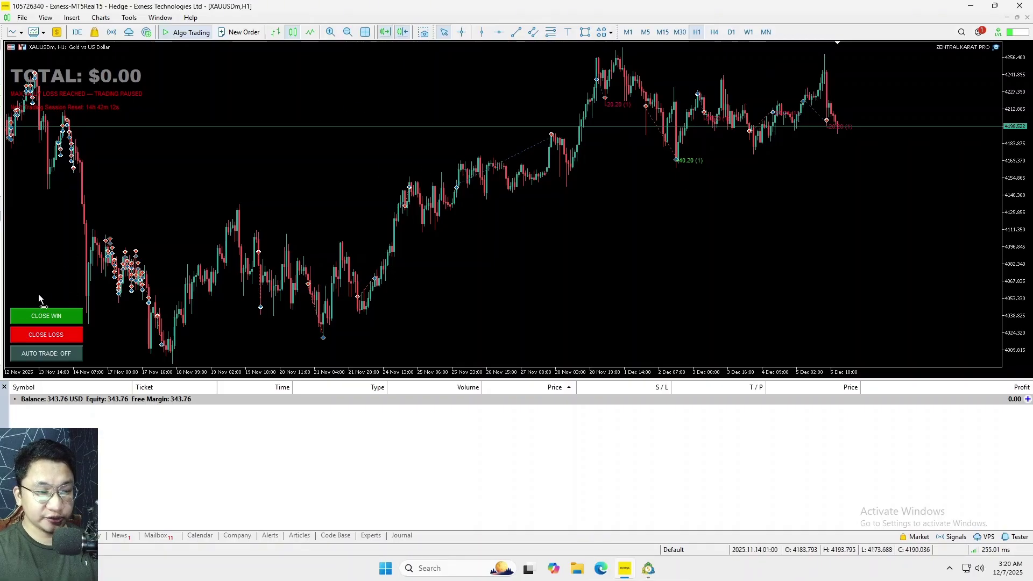
Show the power control in the VPS's Start menu, dismiss the menu and close the Remote Desktop session.
{"action": "left_click", "coordinate": [385, 568]}
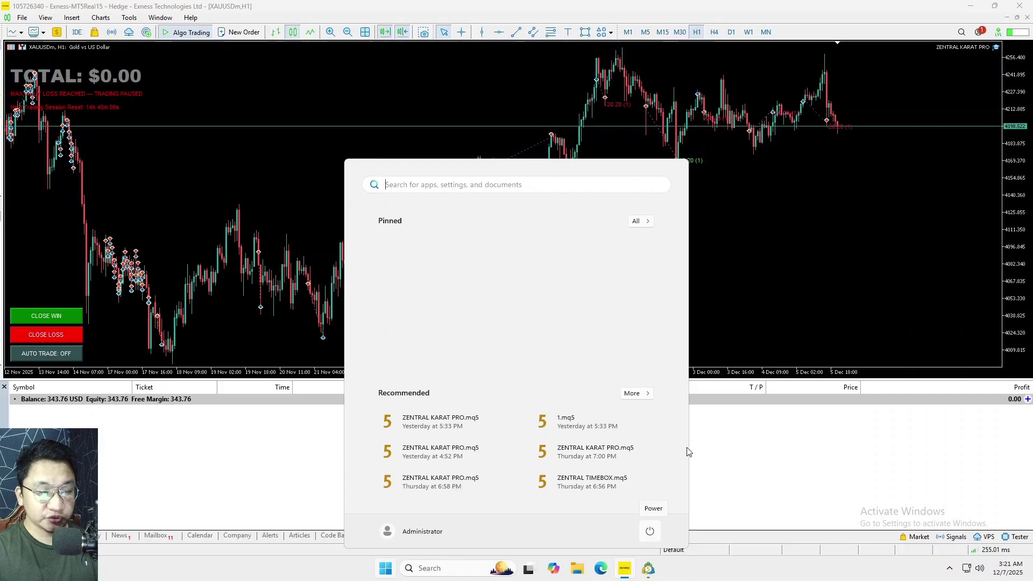
{"action": "left_click", "coordinate": [750, 305]}
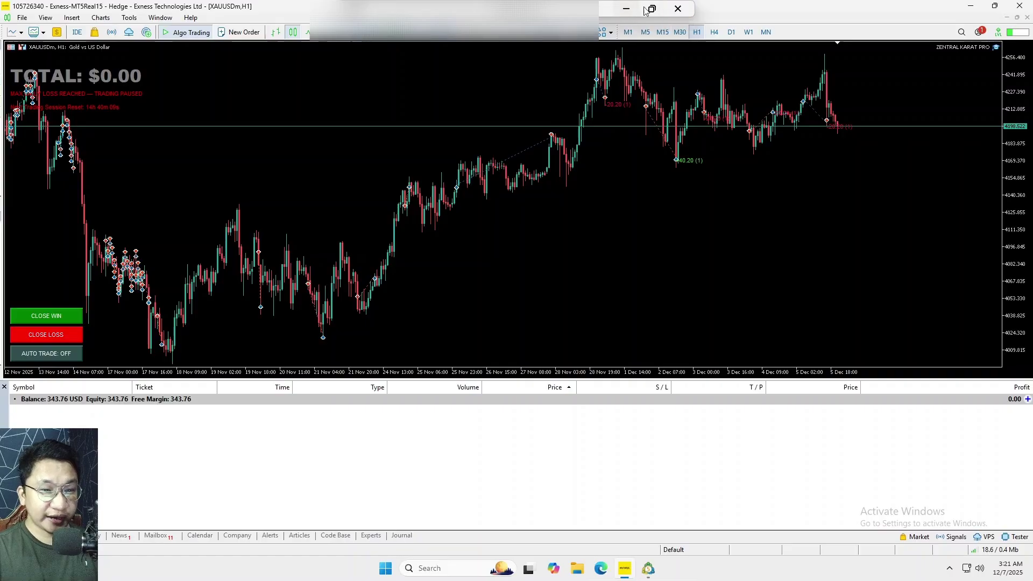
{"action": "left_click", "coordinate": [678, 9]}
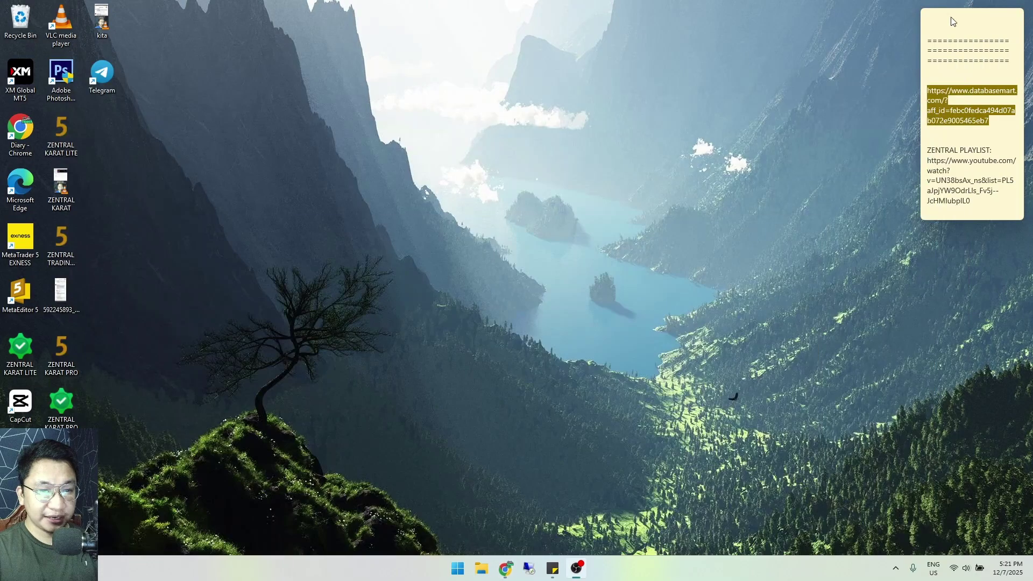
Return to the VPS's remote session with MetaTrader and bring up its connection bar.
{"action": "left_click", "coordinate": [971, 11]}
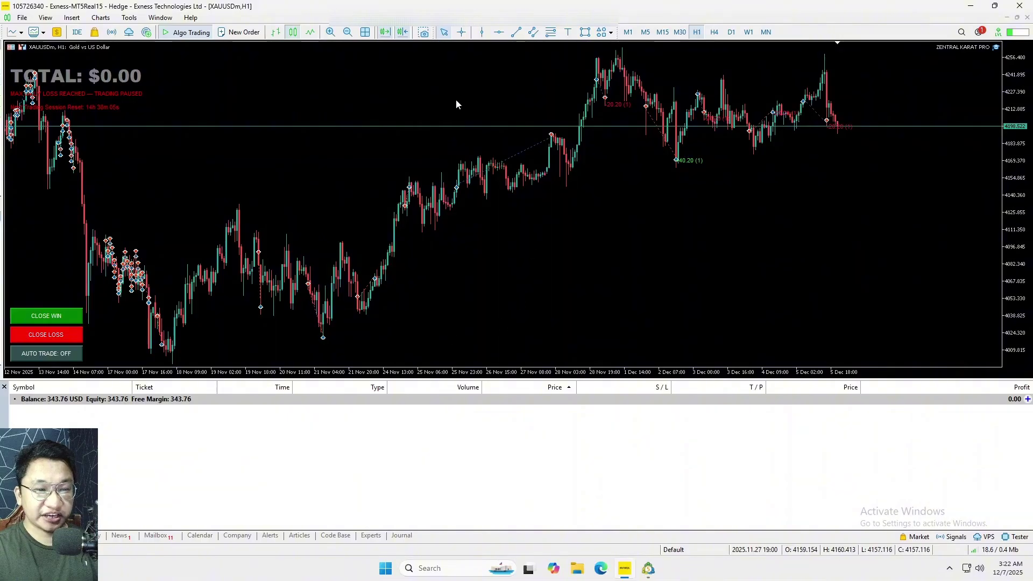
{"action": "mouse_move", "coordinate": [660, 7]}
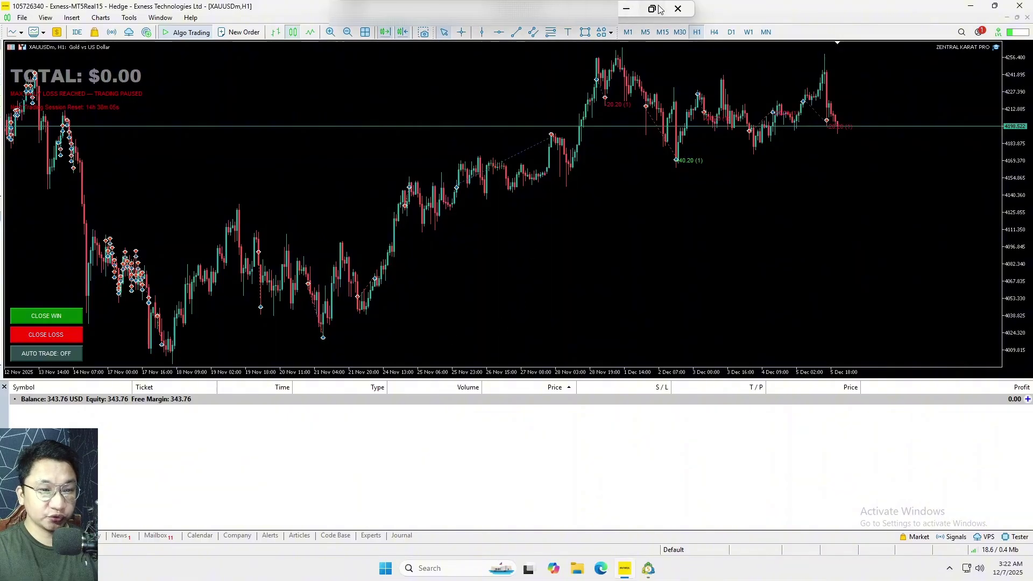